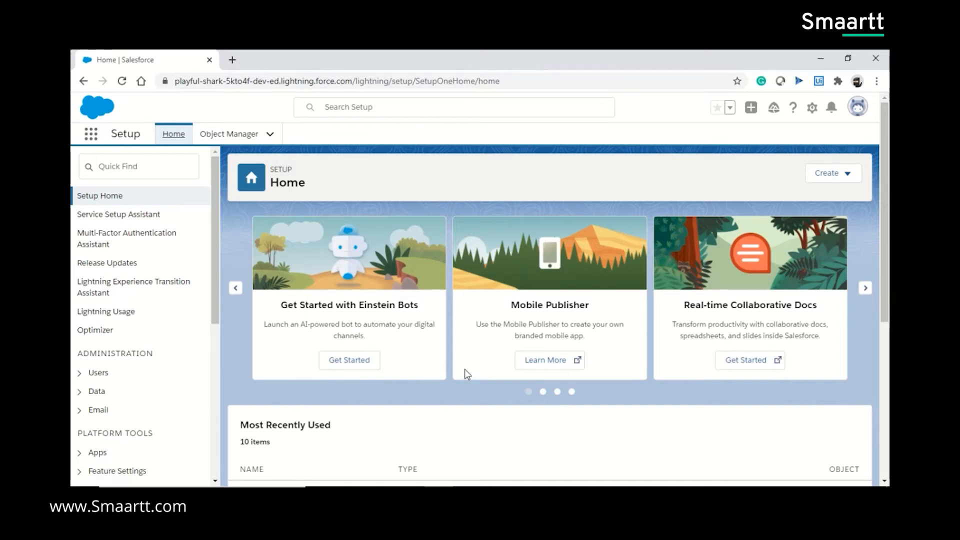
- Search the setup menu for "App manager" and open the App Manager page
left_click(122, 169)
type("Ap")
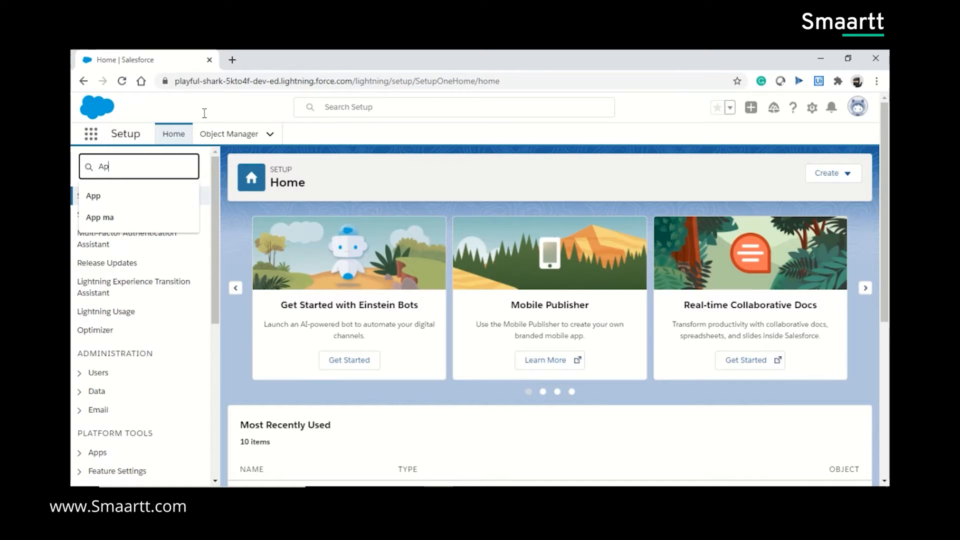
type("p")
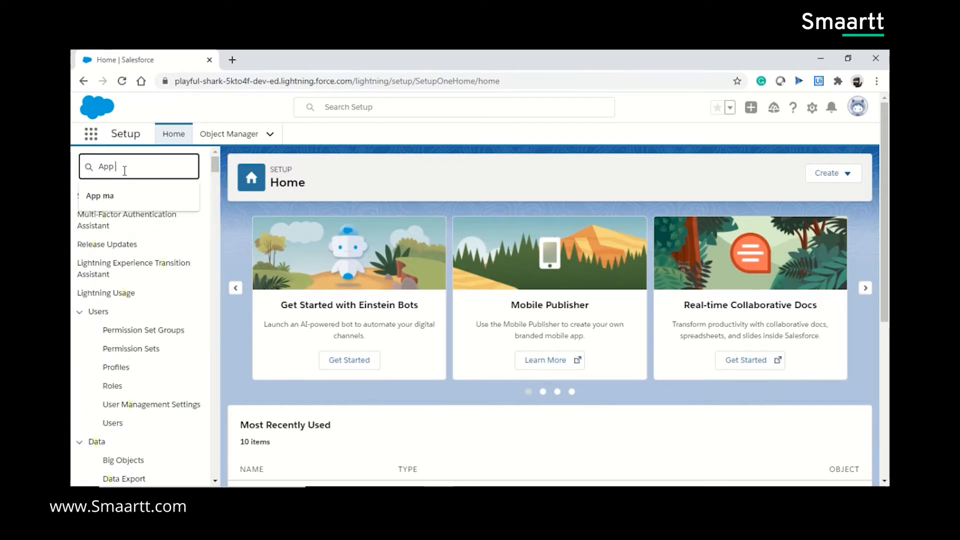
type(" man")
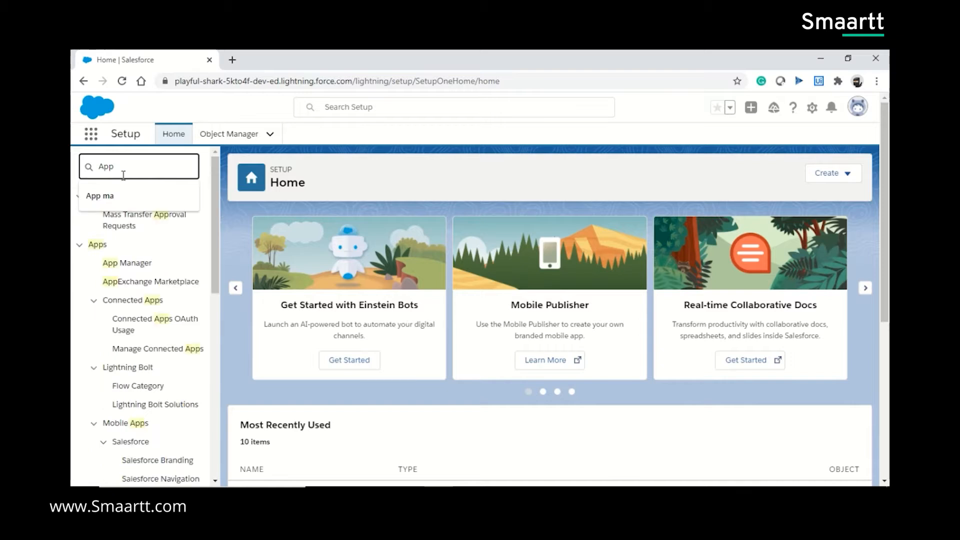
type("ager")
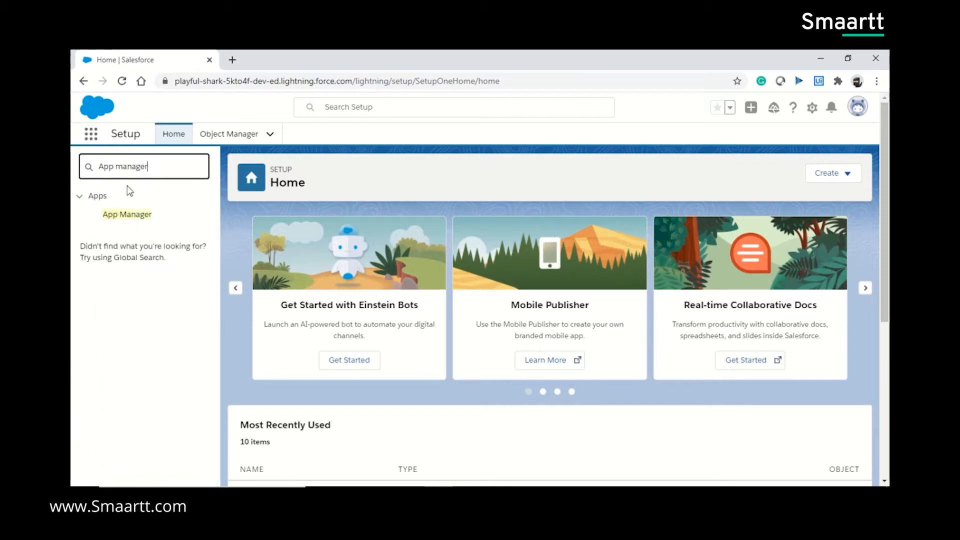
left_click(134, 216)
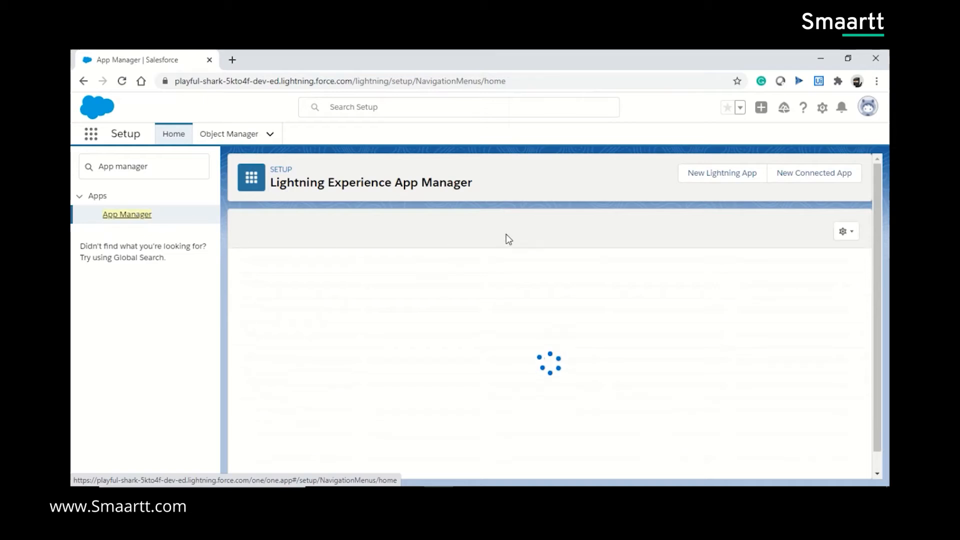
- Start a new Lightning app named "New Application" with the developer name New_Application
left_click(728, 180)
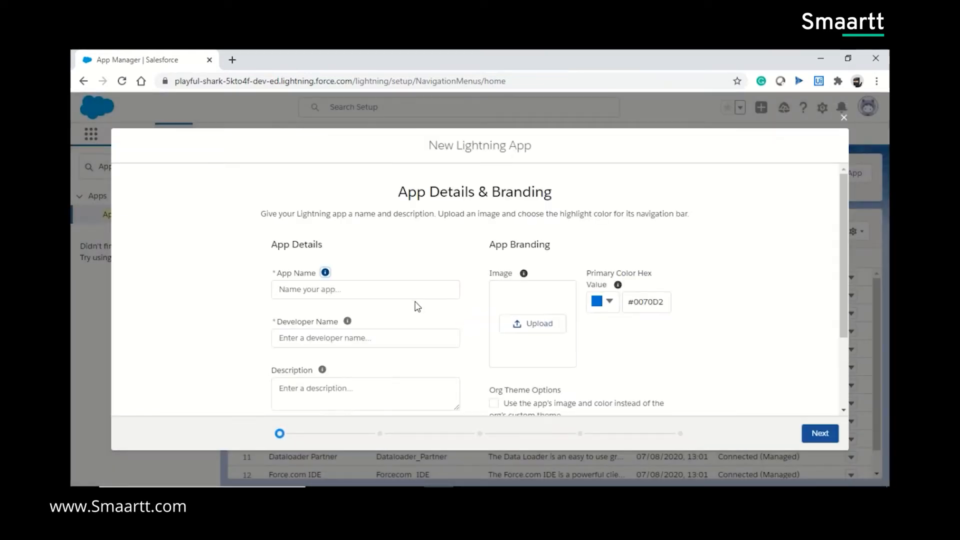
left_click(293, 291)
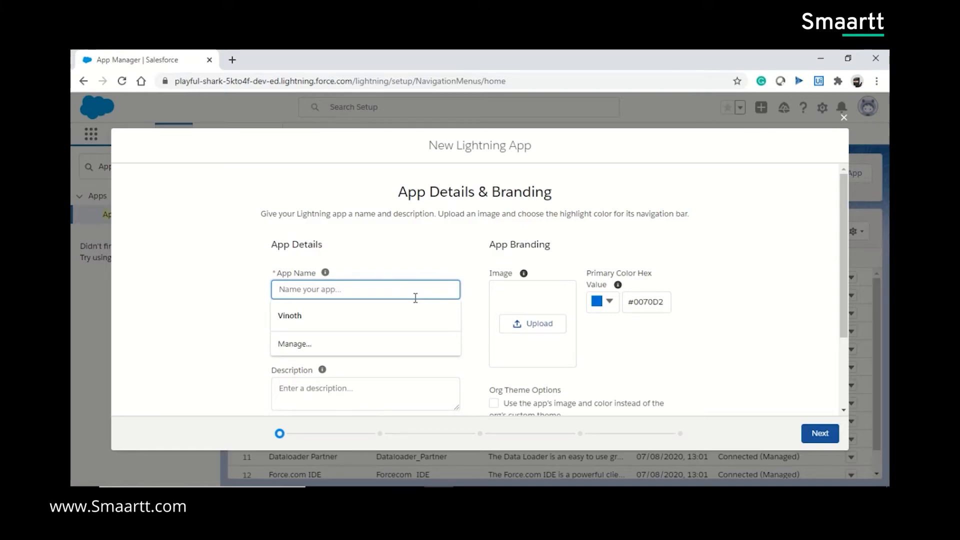
type("New")
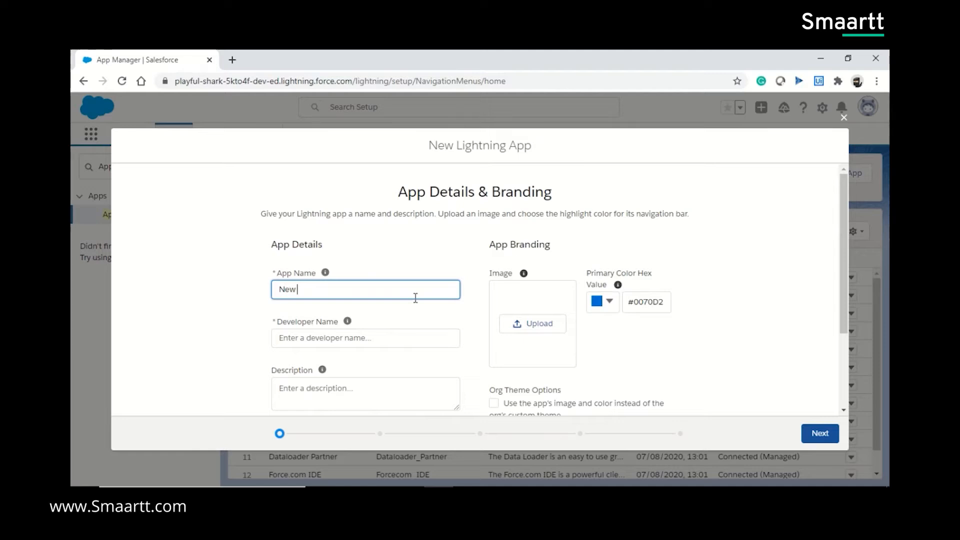
type(" Application")
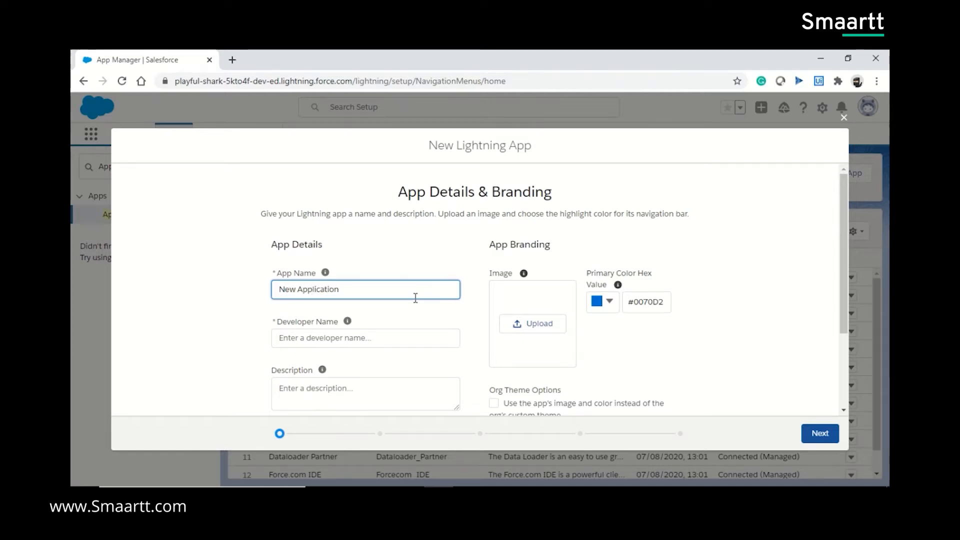
key("Tab")
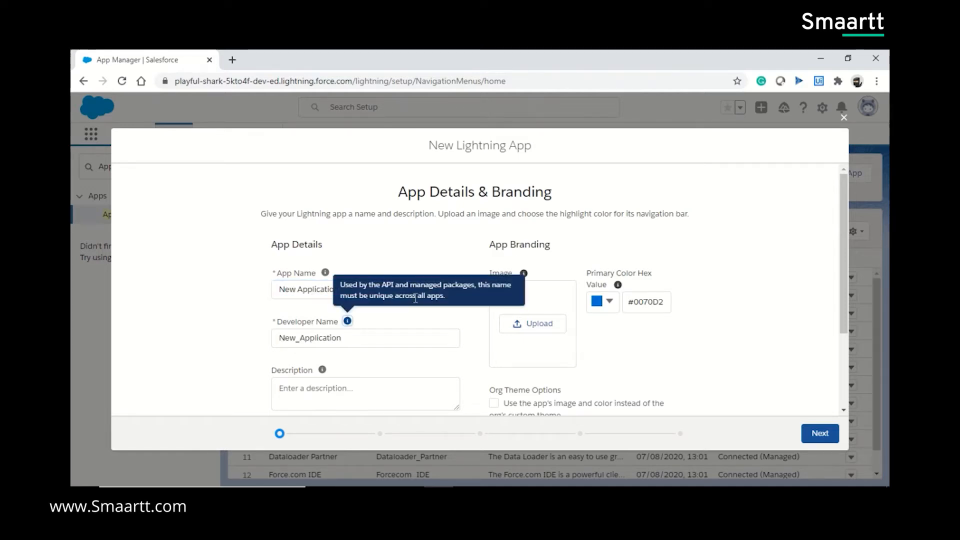
key("Tab")
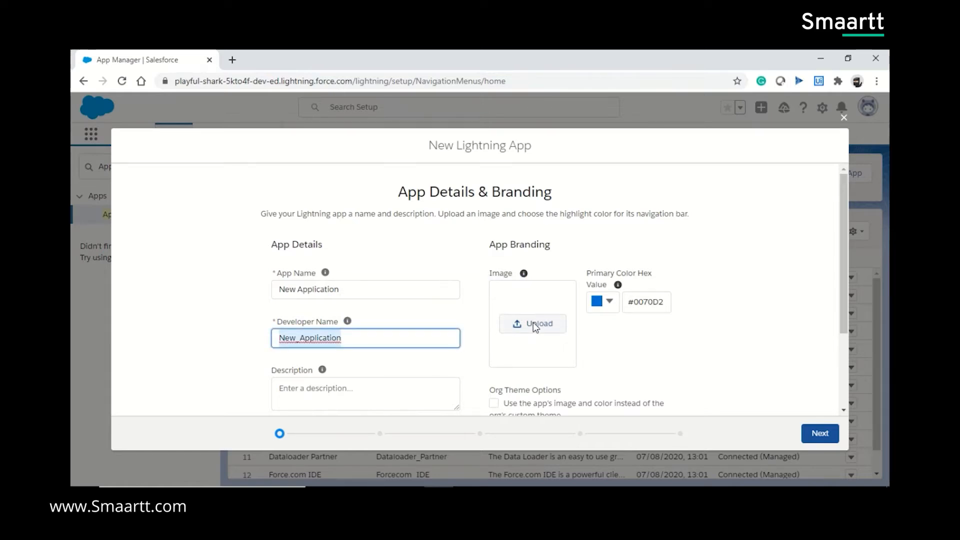
- Upload Smaartt_logo_dark.png from the Desktop folder as the app's branding image
left_click(533, 323)
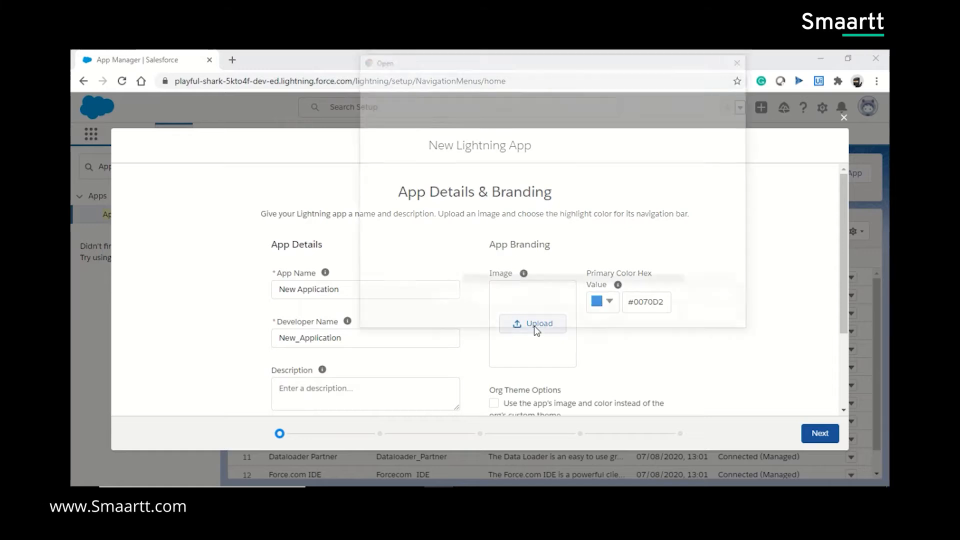
left_click(512, 175)
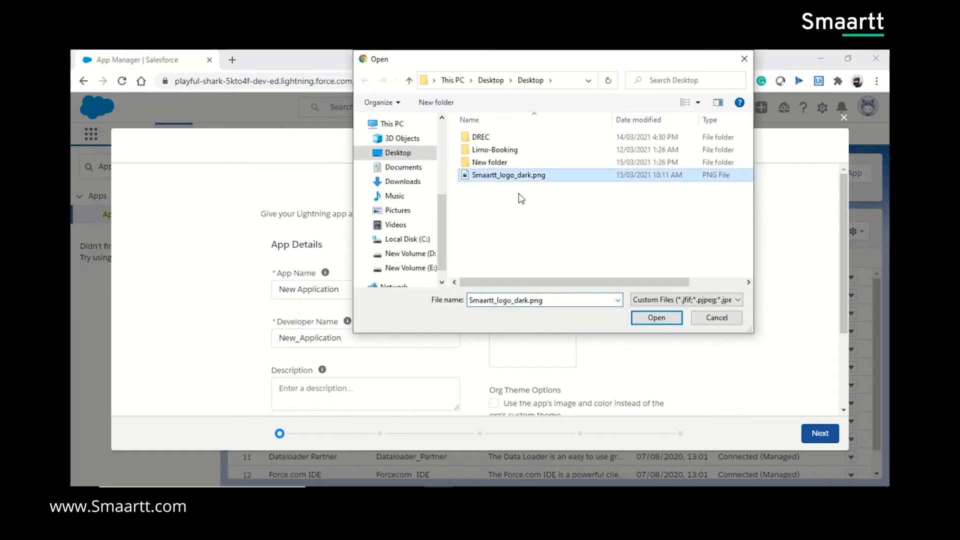
left_click(662, 319)
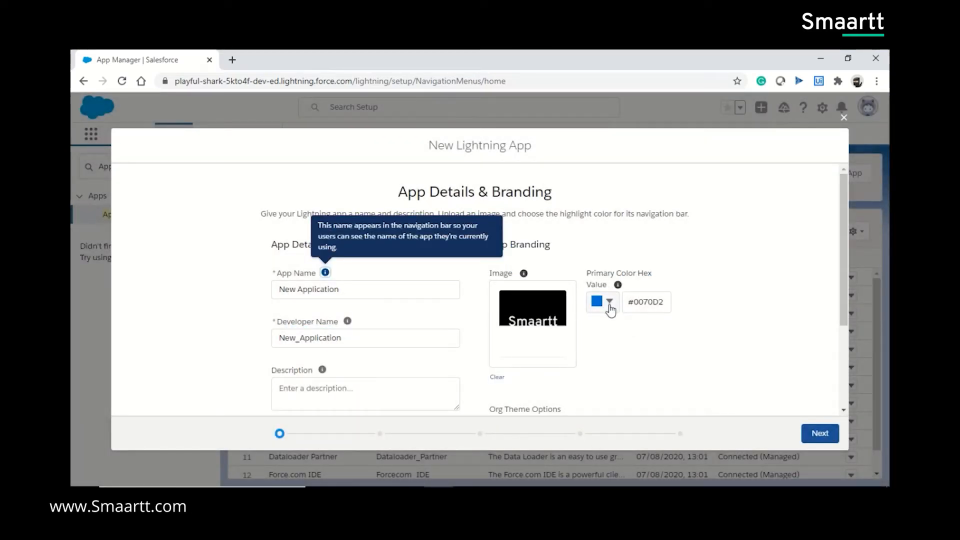
- Set the app's primary color to green #23EA12, check the launcher preview, and continue to the app options
left_click(610, 303)
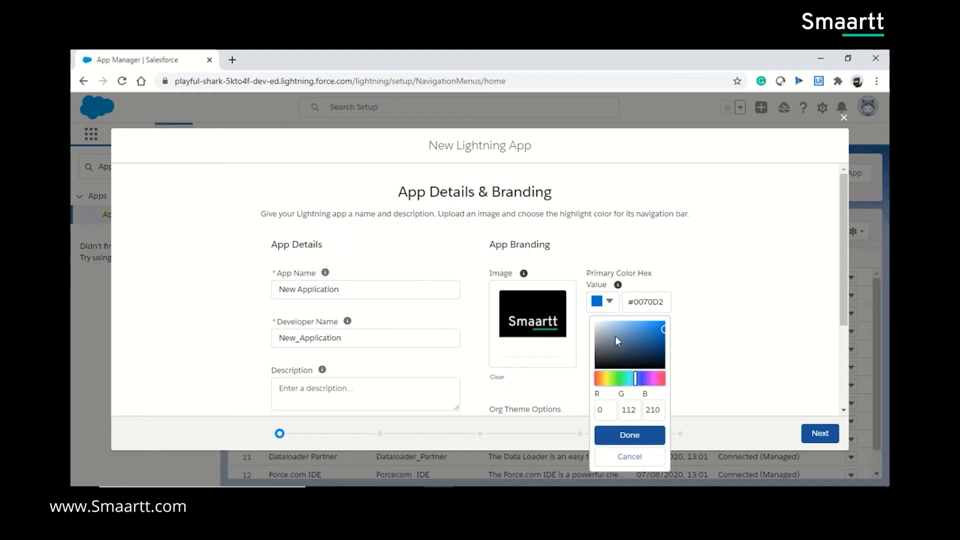
left_click(618, 379)
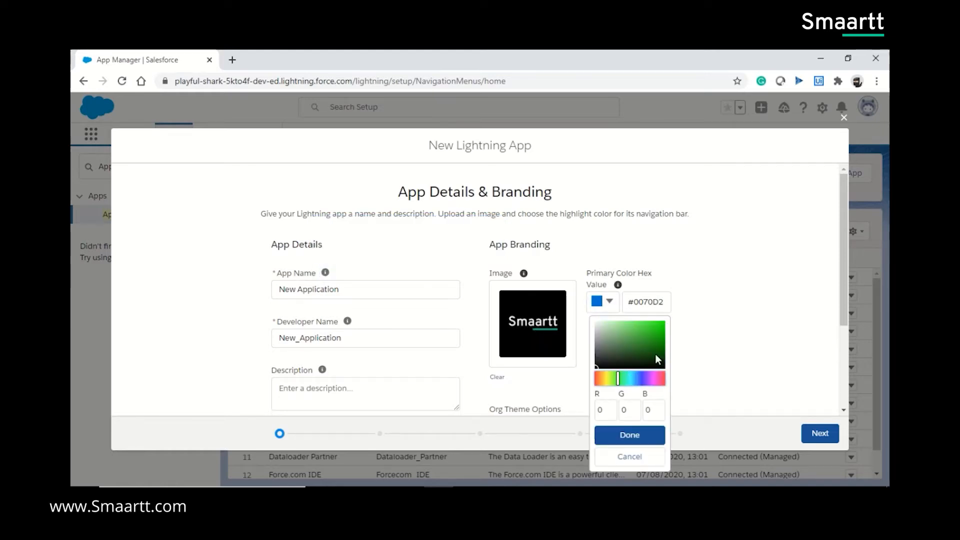
left_click(659, 325)
left_click(659, 440)
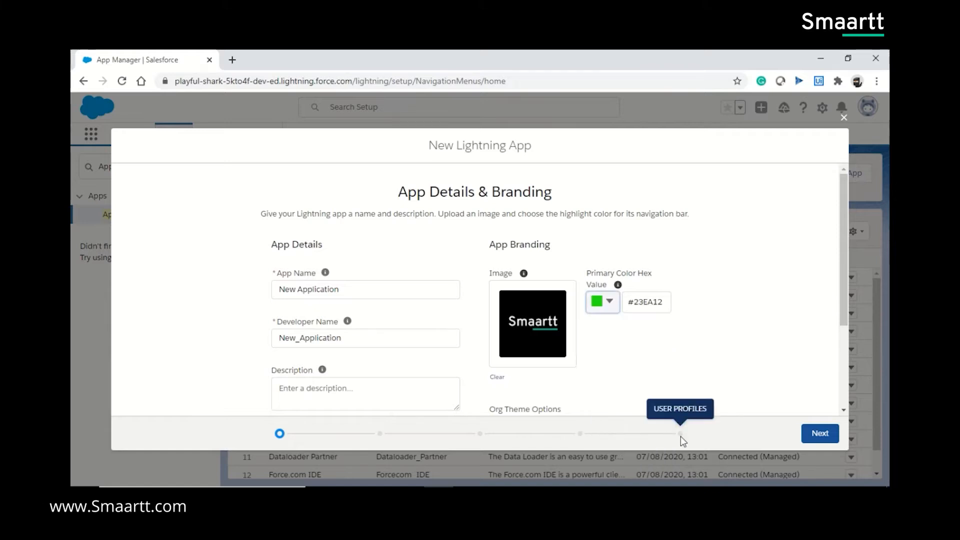
scroll(547, 375, "down", 2)
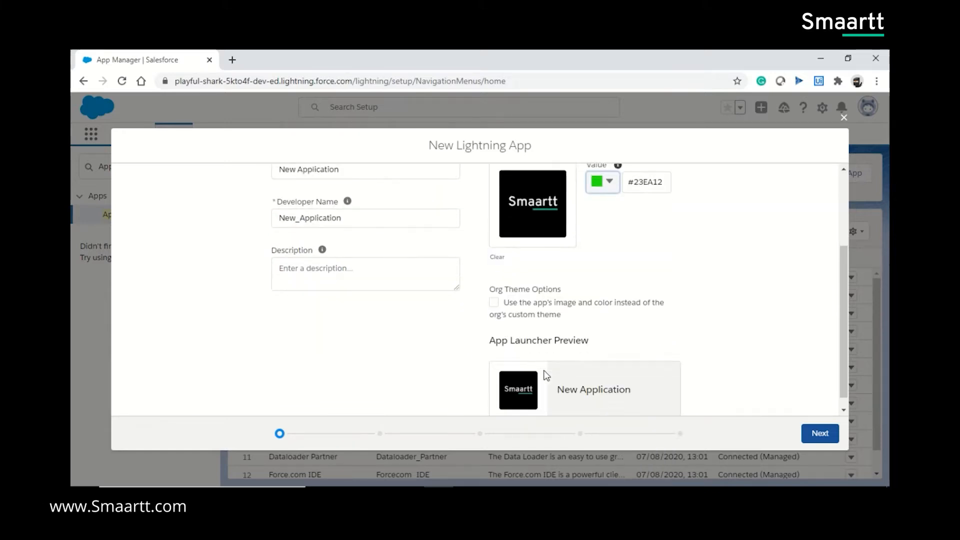
scroll(699, 370, "up", 3)
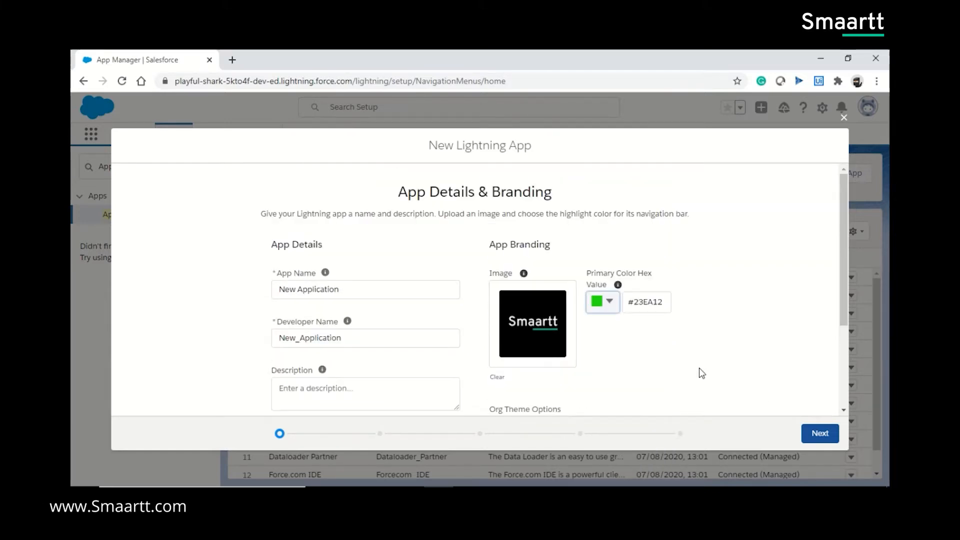
left_click(820, 434)
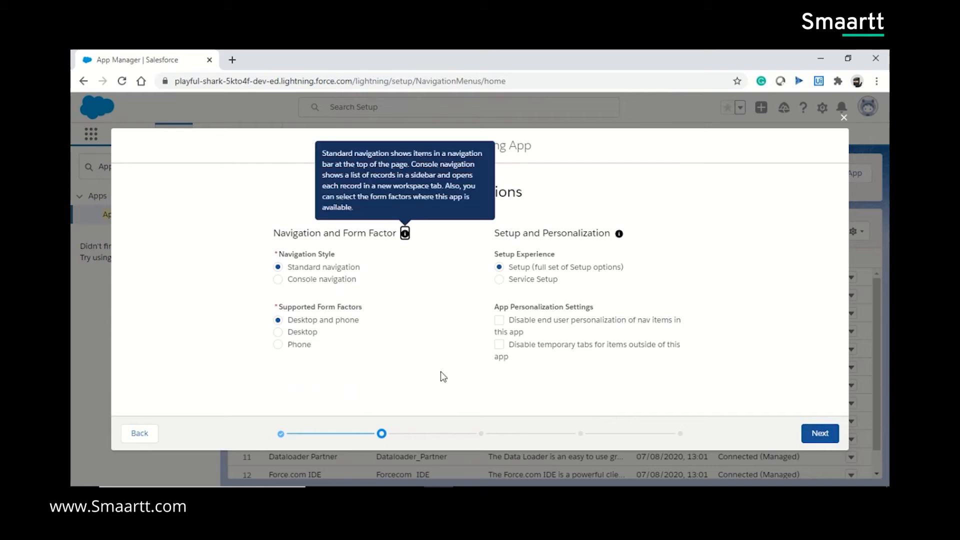
- Keep standard navigation, choose Desktop and phone as the supported form factors, and continue to the utility items
left_click(811, 188)
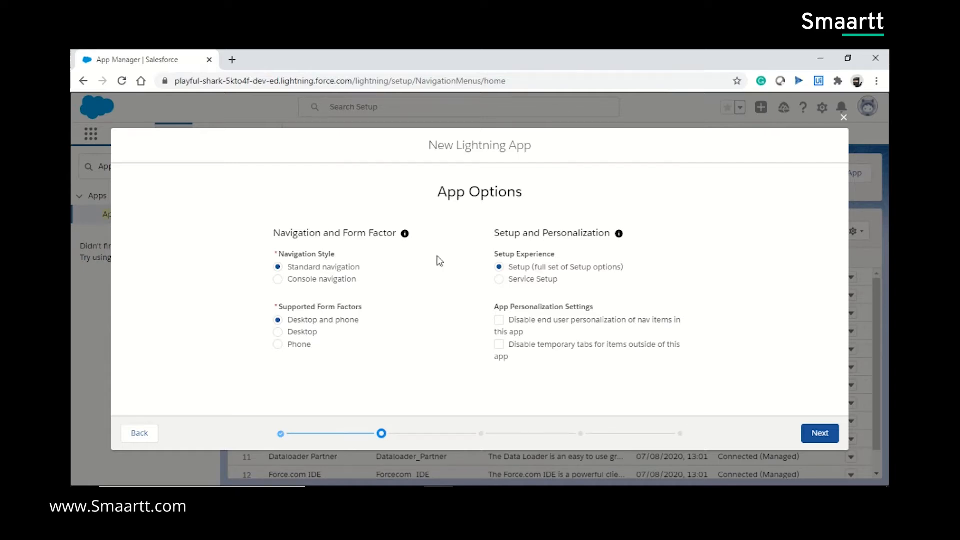
left_click(279, 321)
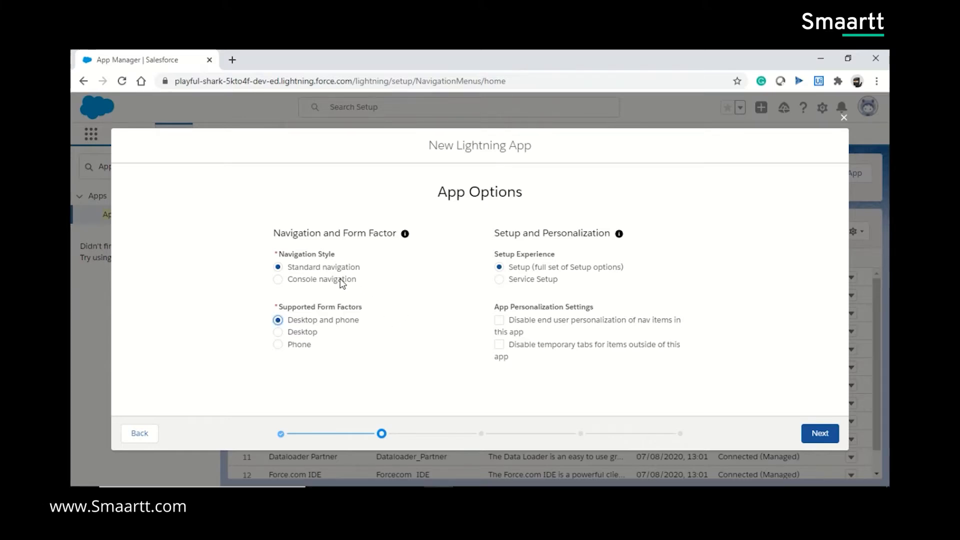
left_click(820, 435)
- Add the History utility item to the app with its default properties and continue to the navigation items
scroll(706, 383, "down", 3)
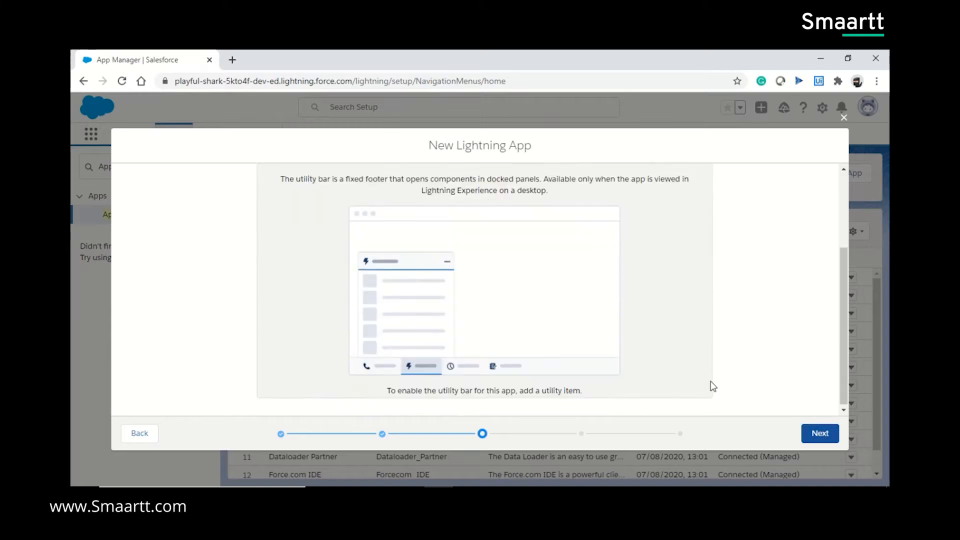
scroll(700, 379, "up", 3)
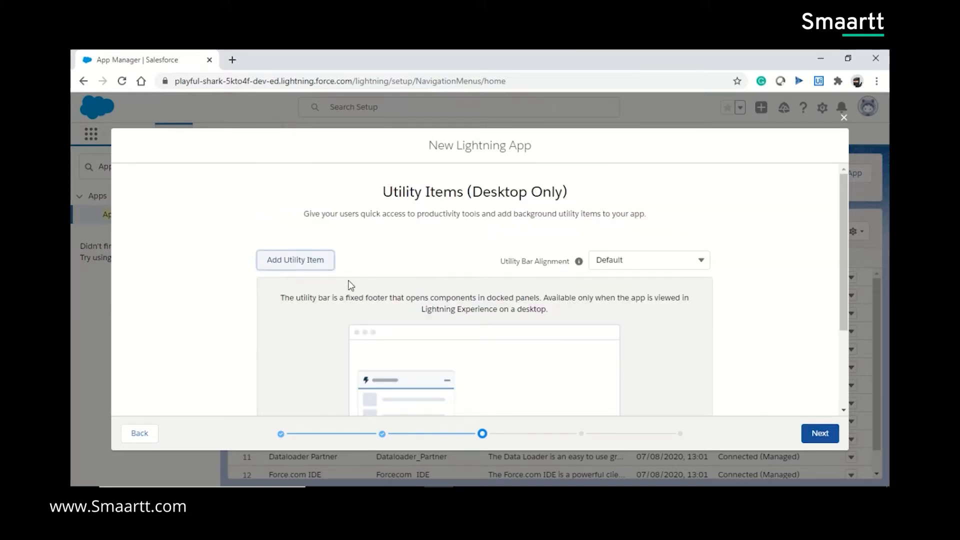
left_click(299, 263)
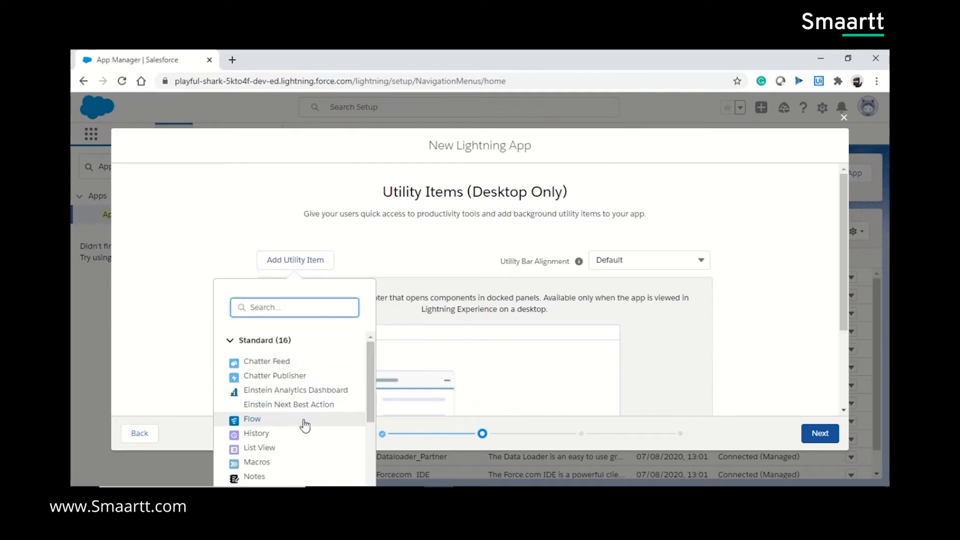
left_click(279, 434)
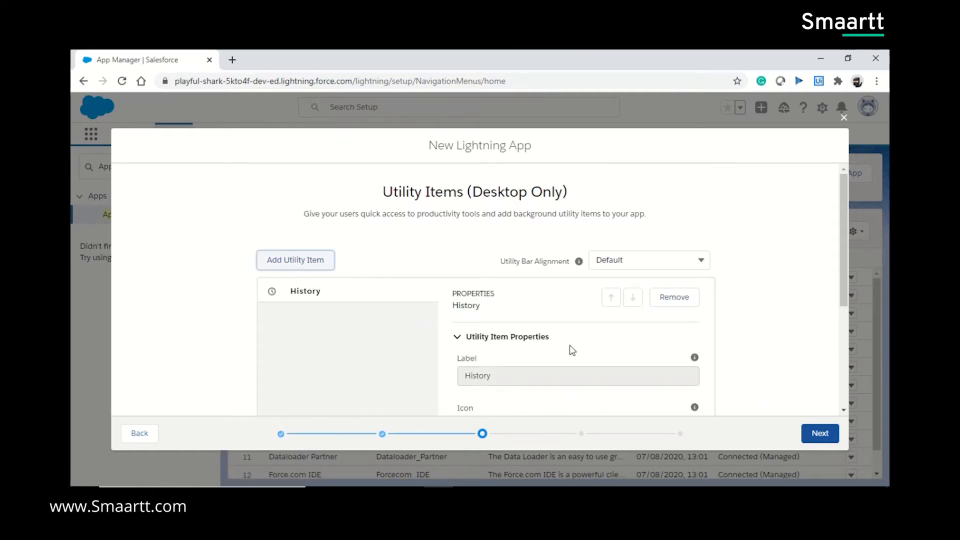
scroll(573, 350, "down", 3)
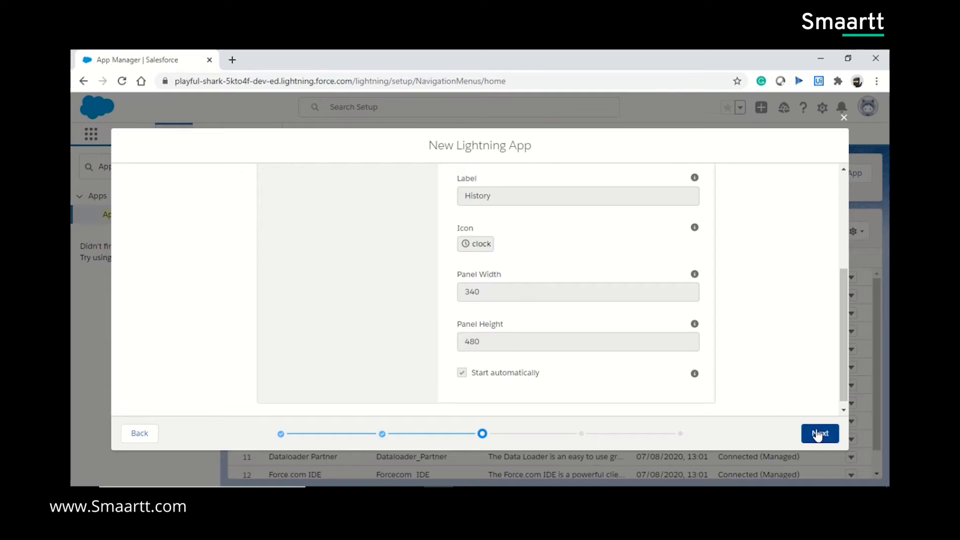
left_click(817, 433)
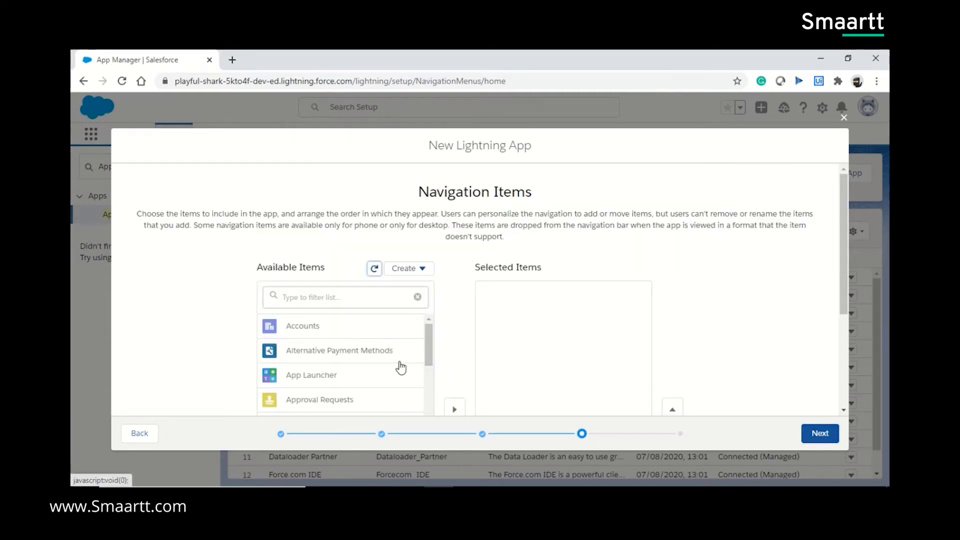
- Filter the available navigation items by "Repo" and add Reports to the app's selected items
scroll(400, 366, "down", 2)
scroll(401, 366, "up", 2)
scroll(408, 353, "down", 2)
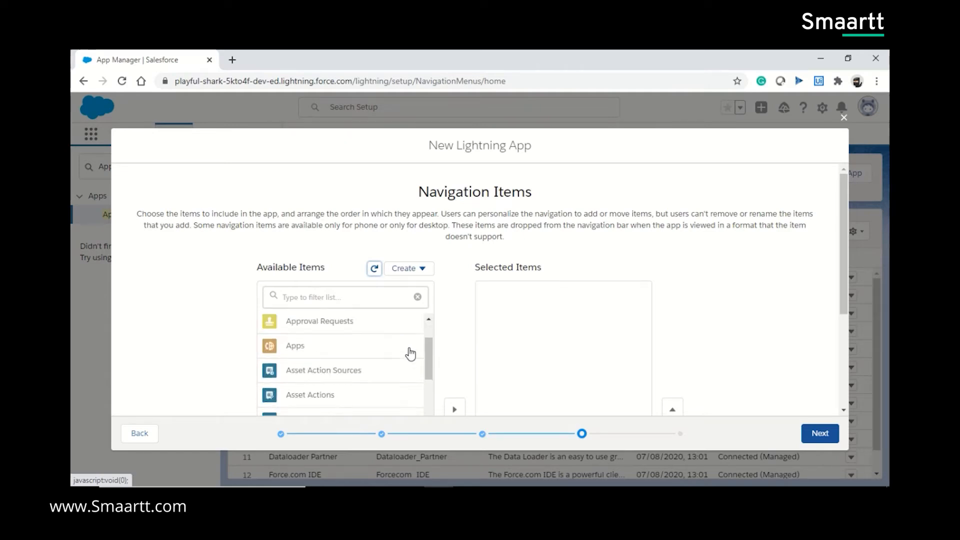
left_click(320, 295)
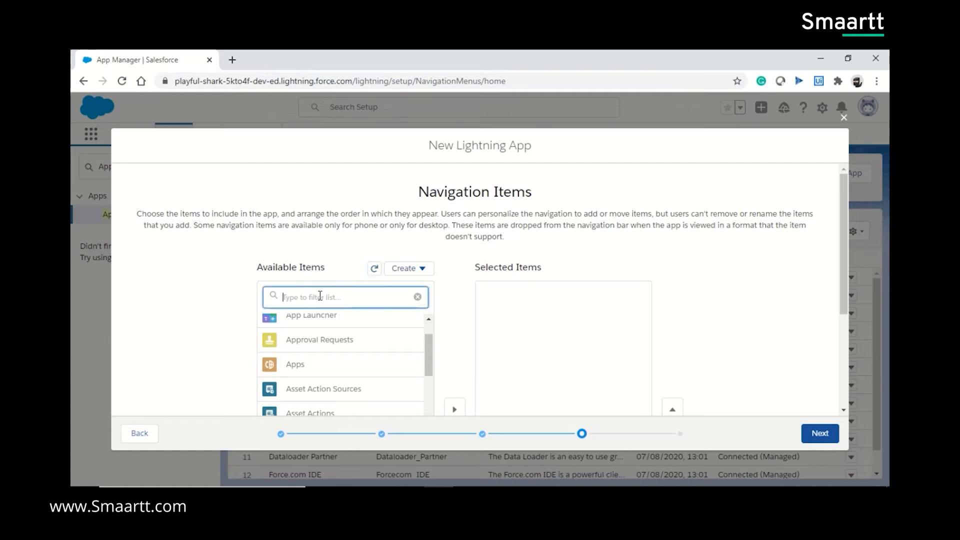
type("Re")
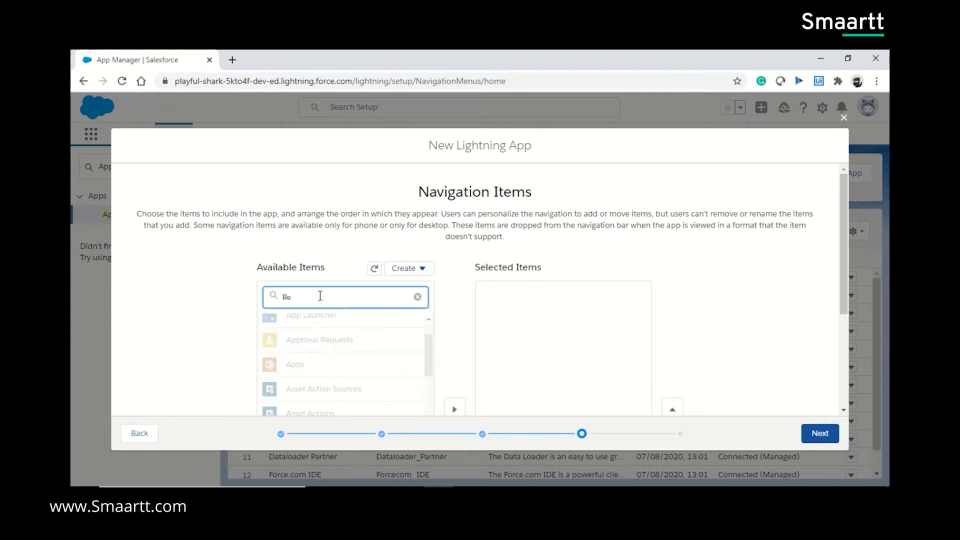
type("po")
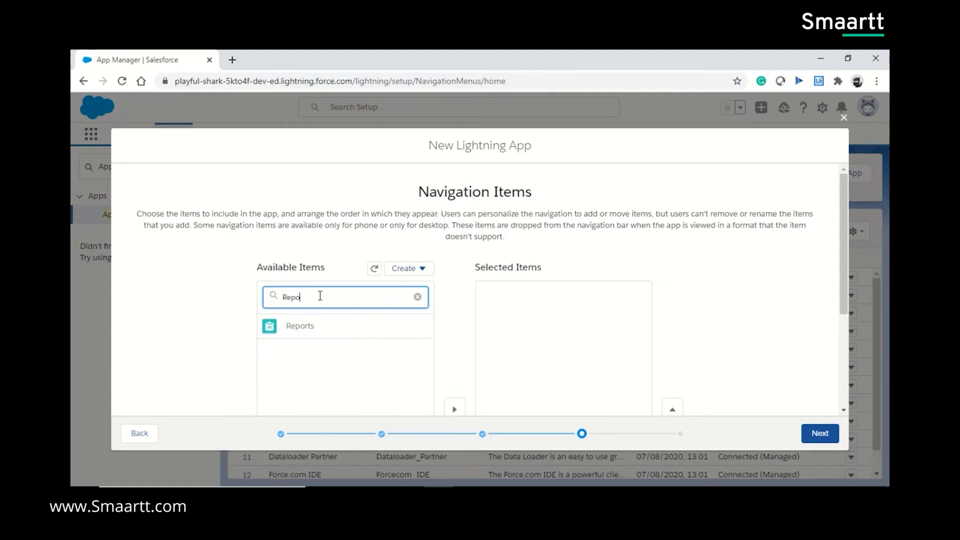
left_click(321, 327)
scroll(325, 328, "down", 2)
left_click(455, 275)
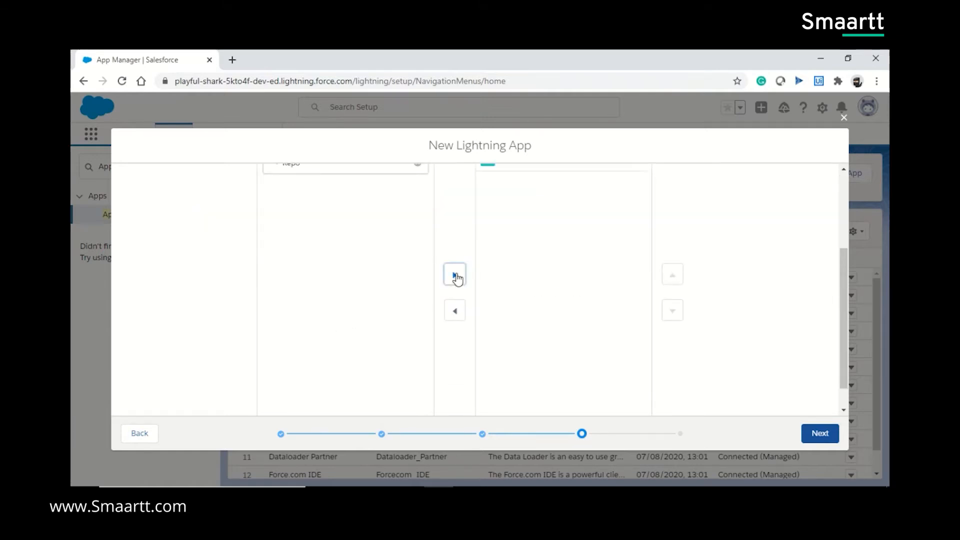
- Filter the available navigation items by "contact", add Contacts to the selected items, and continue to the user profiles
scroll(341, 273, "up", 2)
double_click(312, 285)
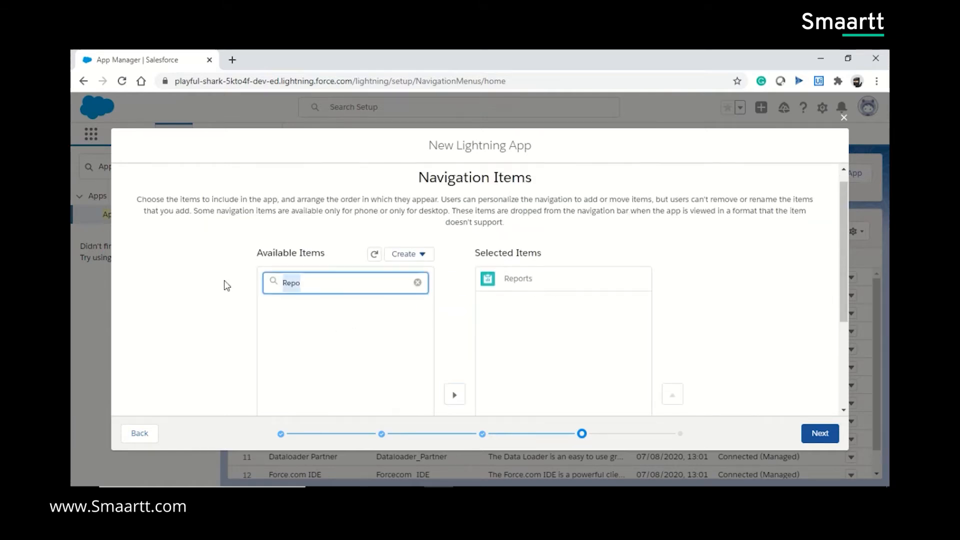
type("contact")
left_click(342, 384)
scroll(346, 383, "down", 2)
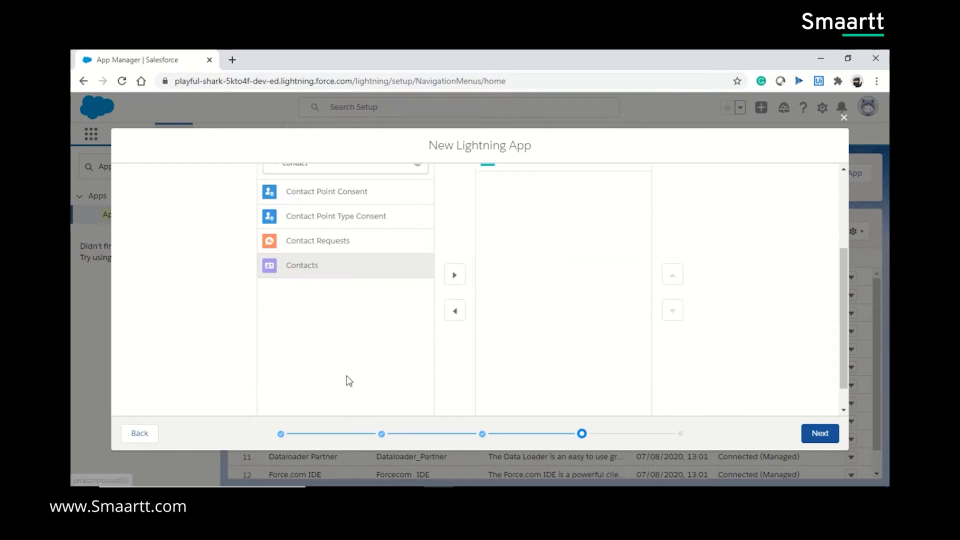
left_click(454, 276)
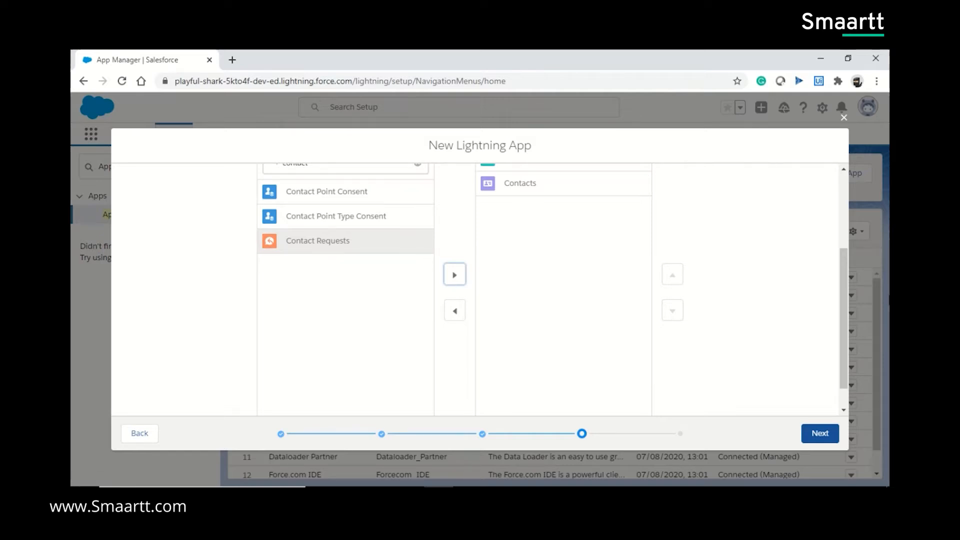
left_click(821, 433)
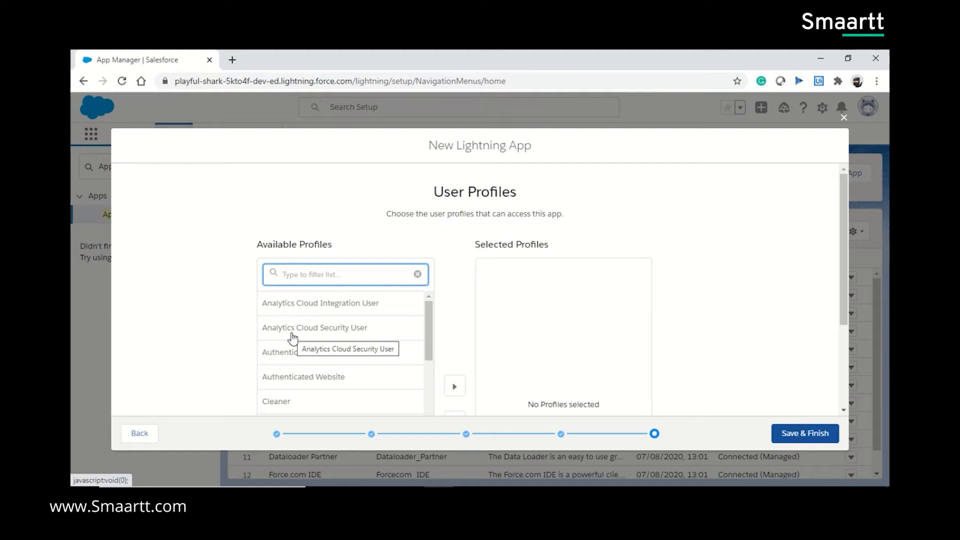
- Filter the available profiles by "Admin", give System Administrator access to the app, and save and finish the app setup
scroll(332, 375, "down", 3)
scroll(350, 350, "down", 3)
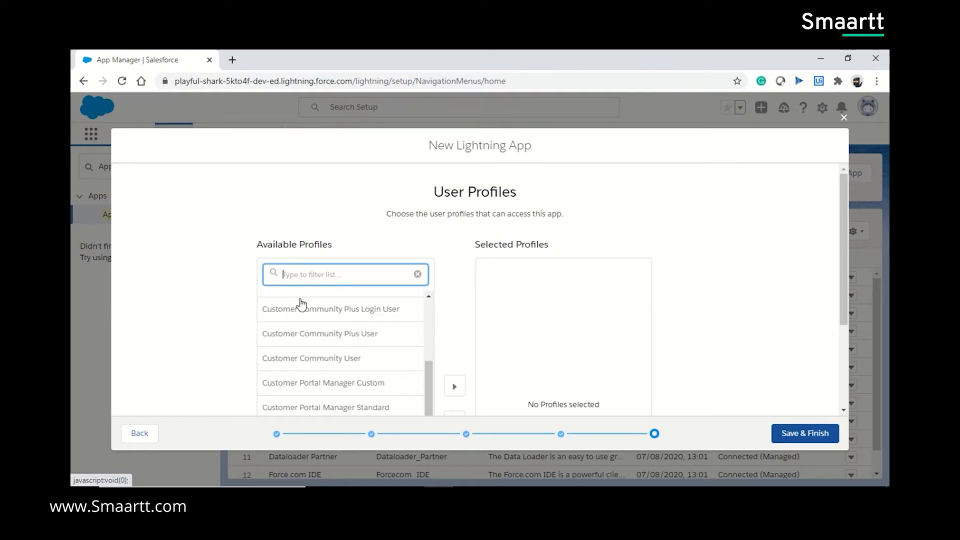
type("Admin")
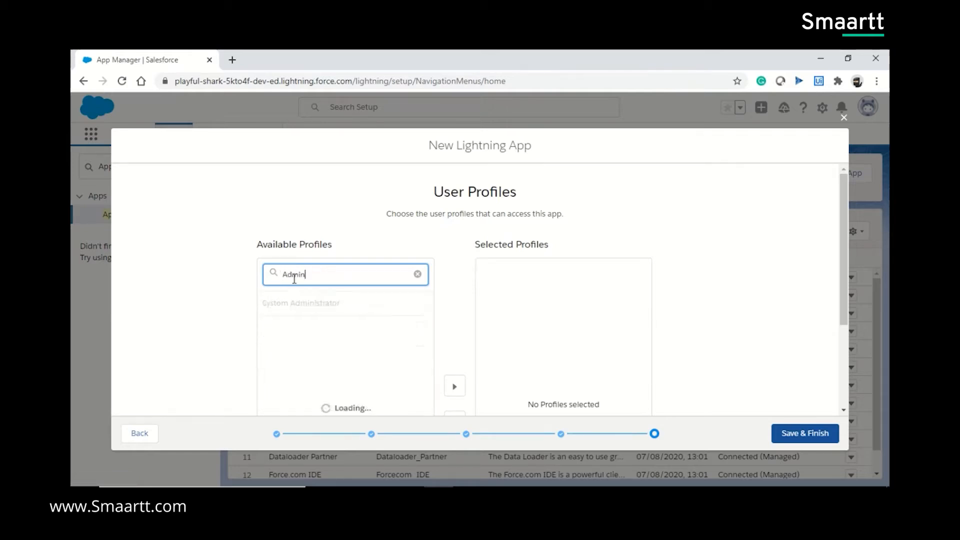
scroll(381, 292, "down", 2)
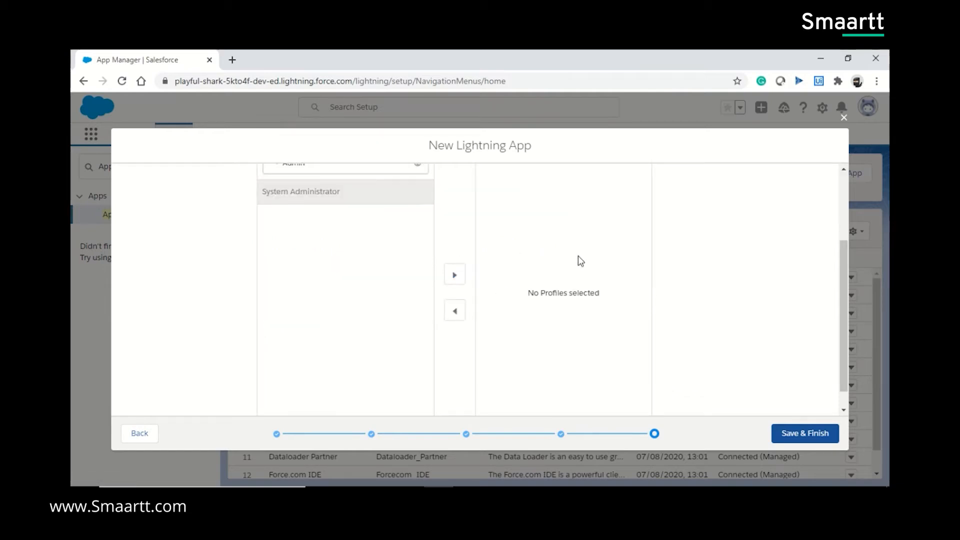
scroll(533, 289, "up", 1)
left_click(455, 334)
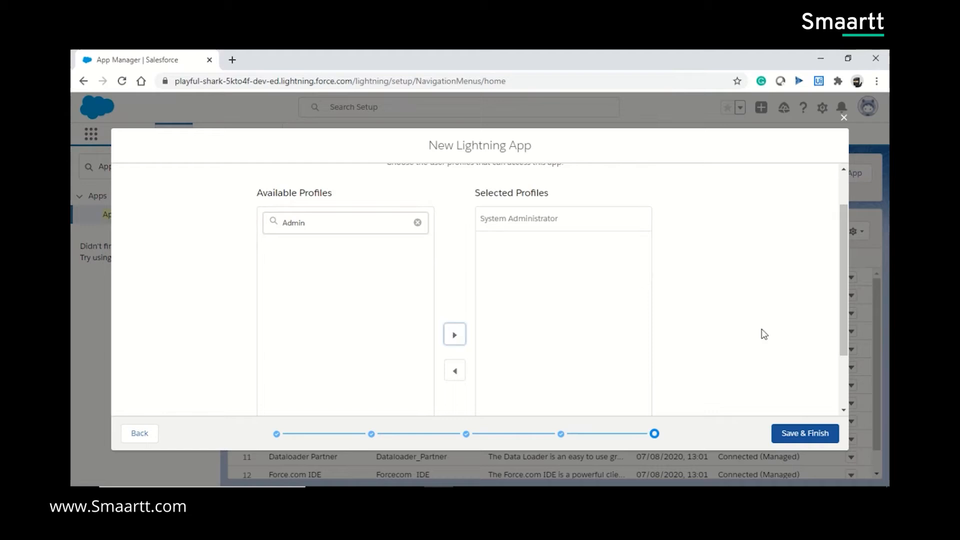
left_click(820, 437)
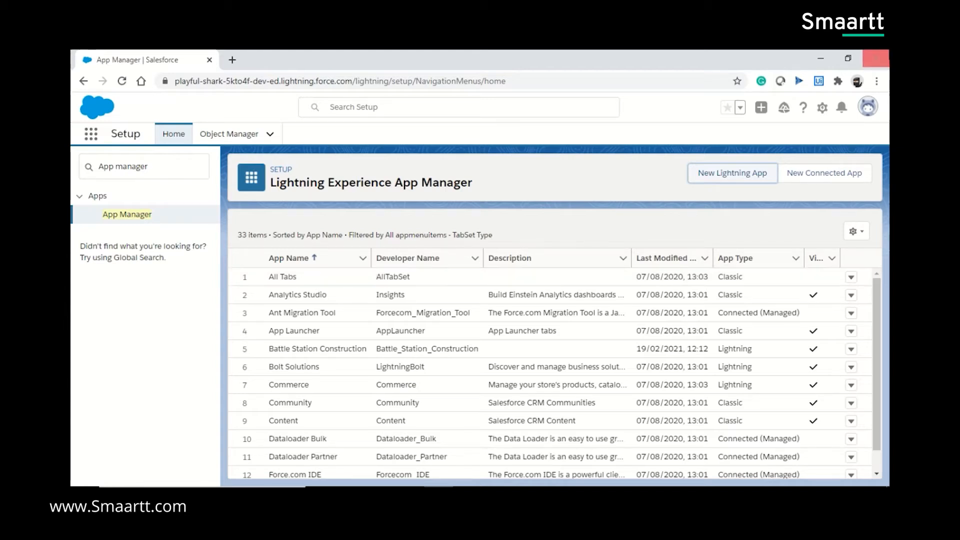
- Find New Application in the App Launcher's full list of apps and open it
left_click(94, 140)
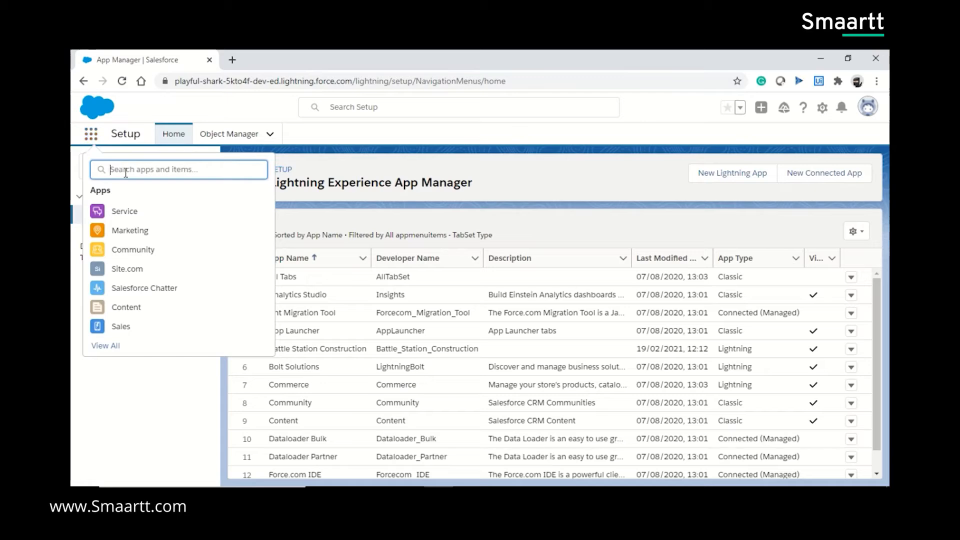
left_click(106, 346)
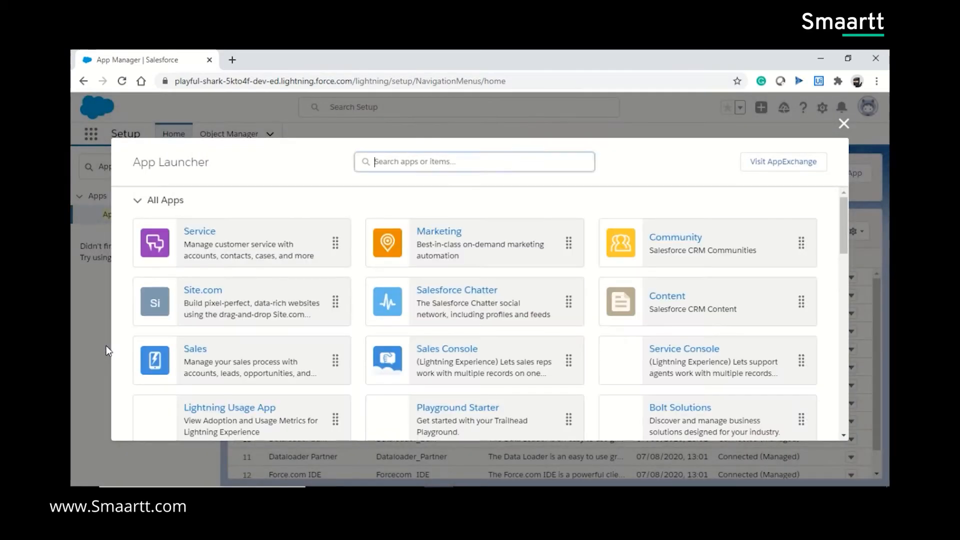
scroll(255, 315, "down", 4)
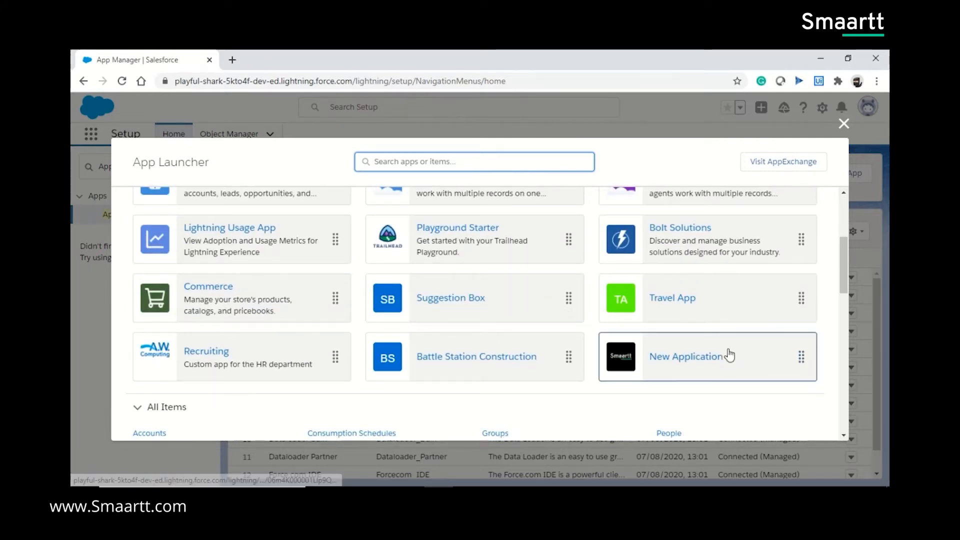
left_click(702, 363)
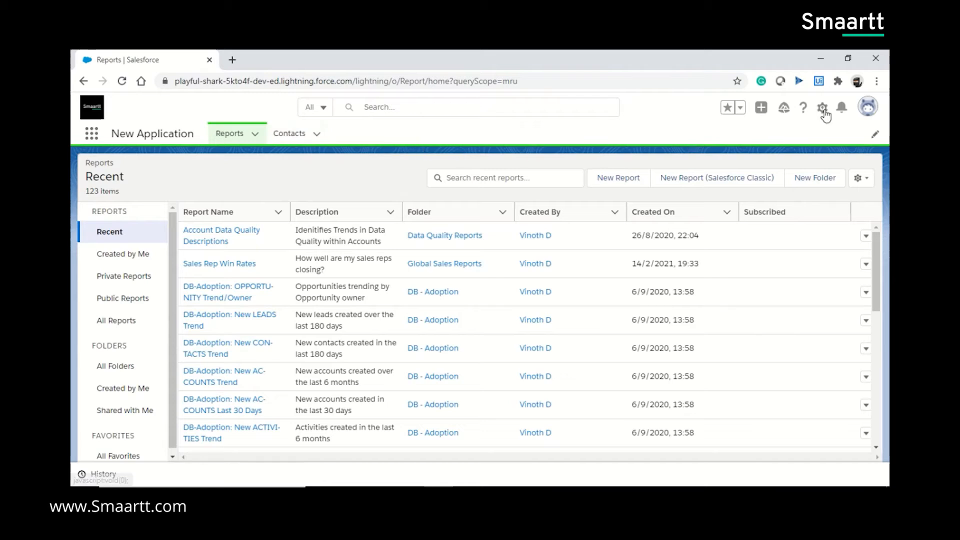
- Go to the Object Manager in Setup and start creating a new custom object
left_click(824, 113)
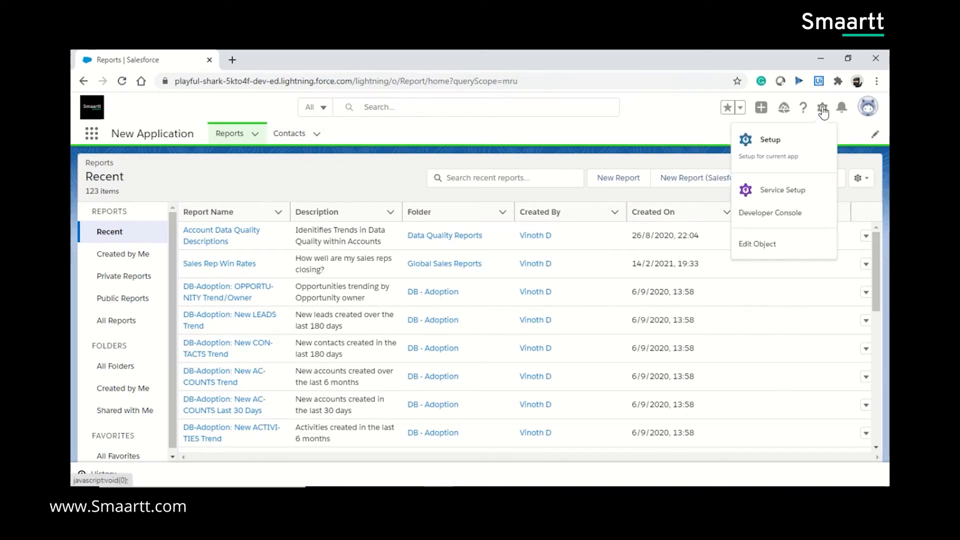
left_click(780, 148)
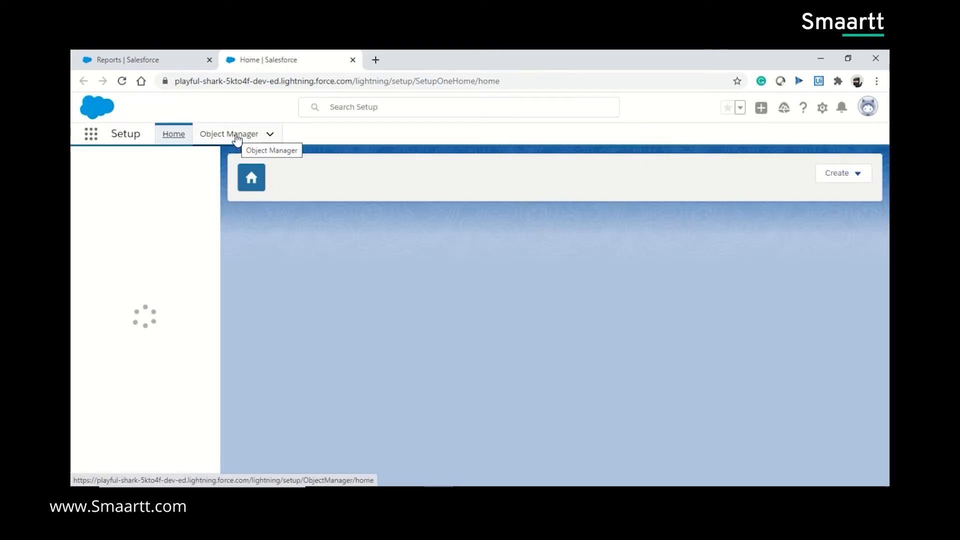
left_click(236, 140)
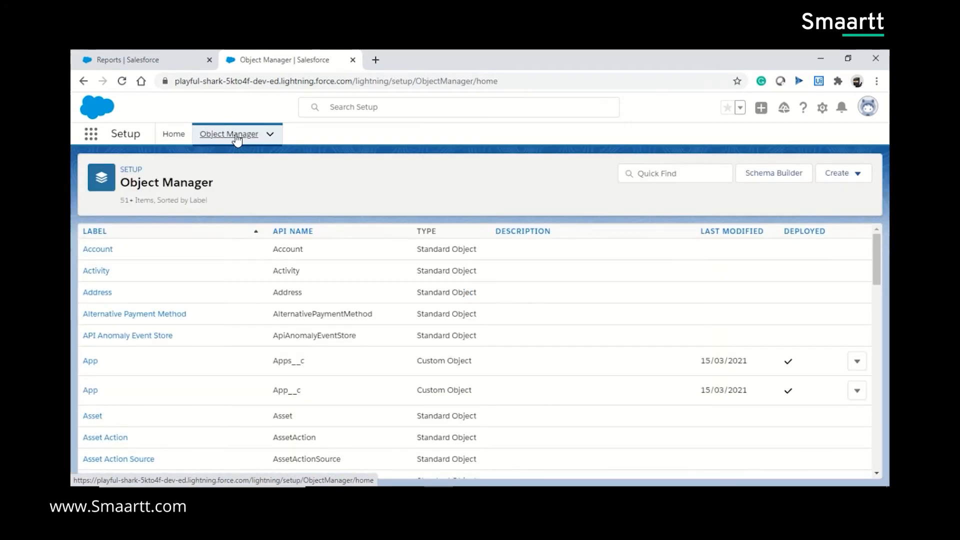
left_click(851, 180)
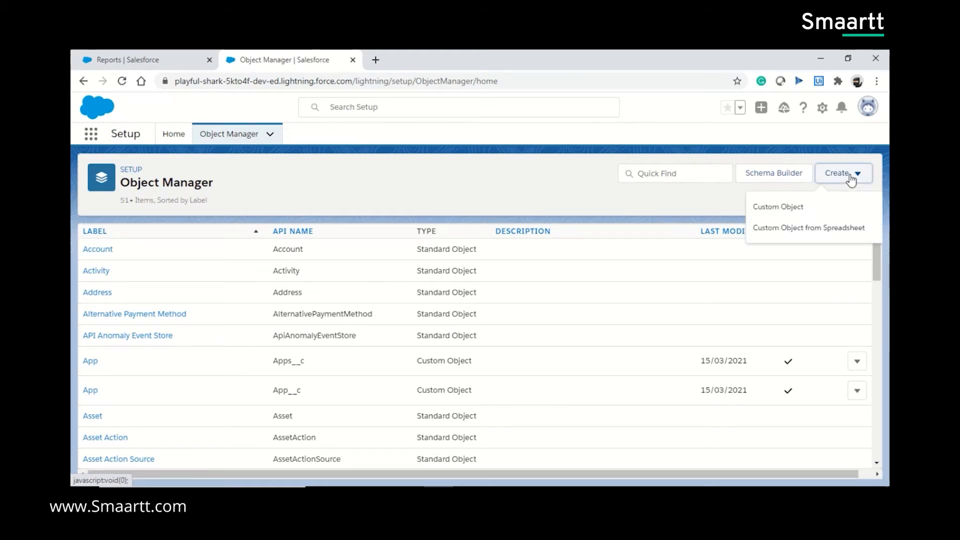
left_click(808, 210)
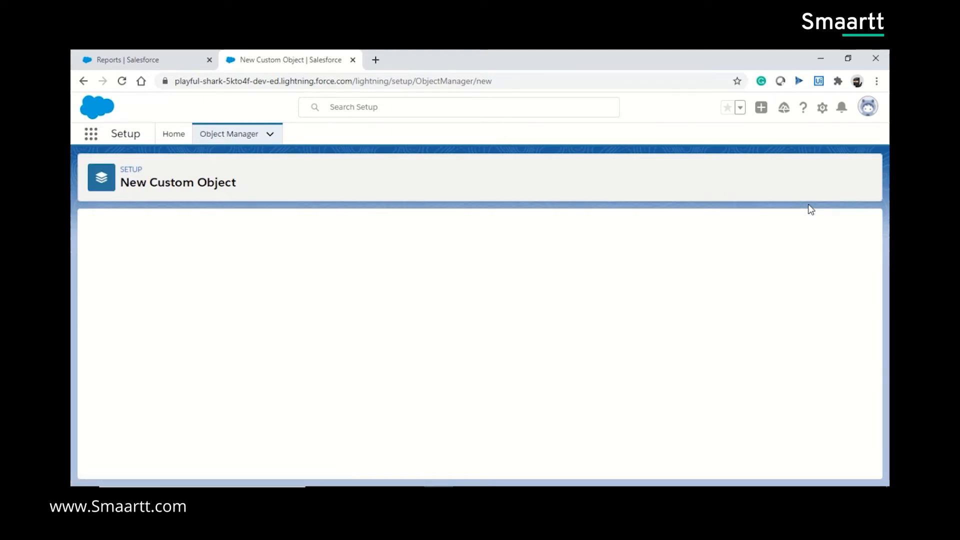
- Set both the label and the plural label of the new custom object to Demo
left_click(251, 319)
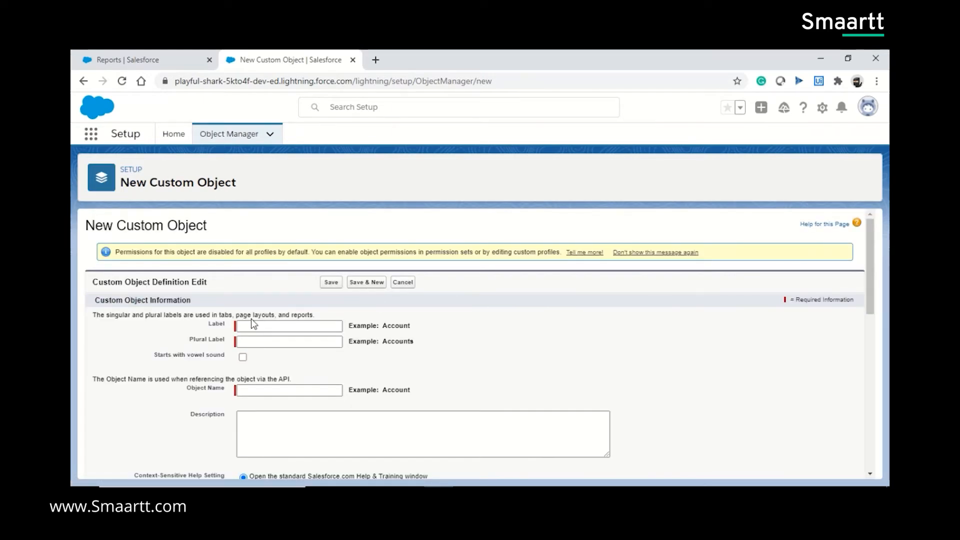
left_click(276, 328)
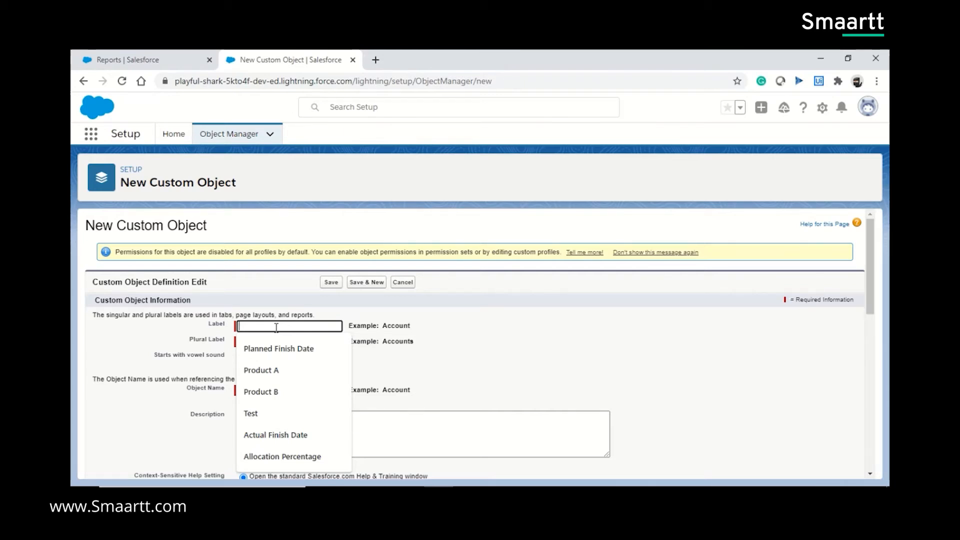
type("Demo")
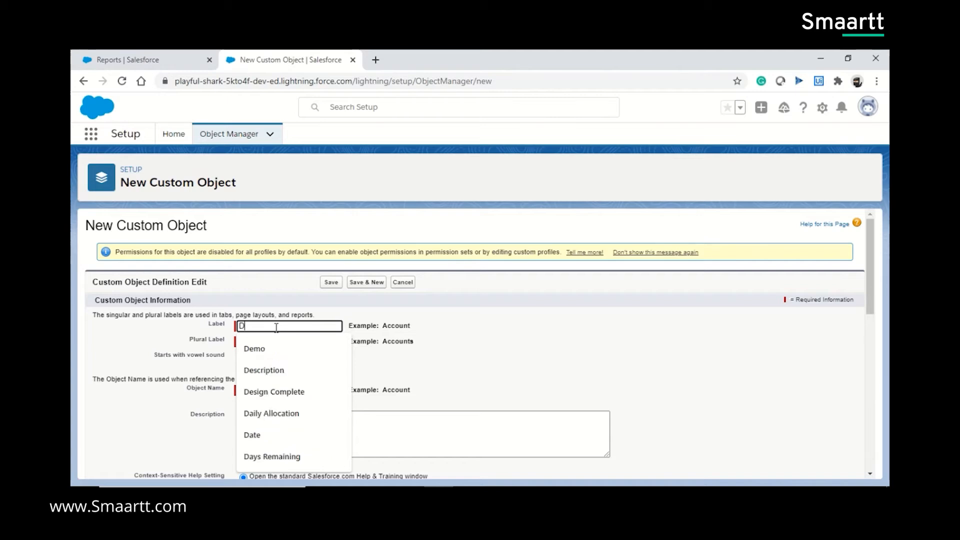
left_click(289, 340)
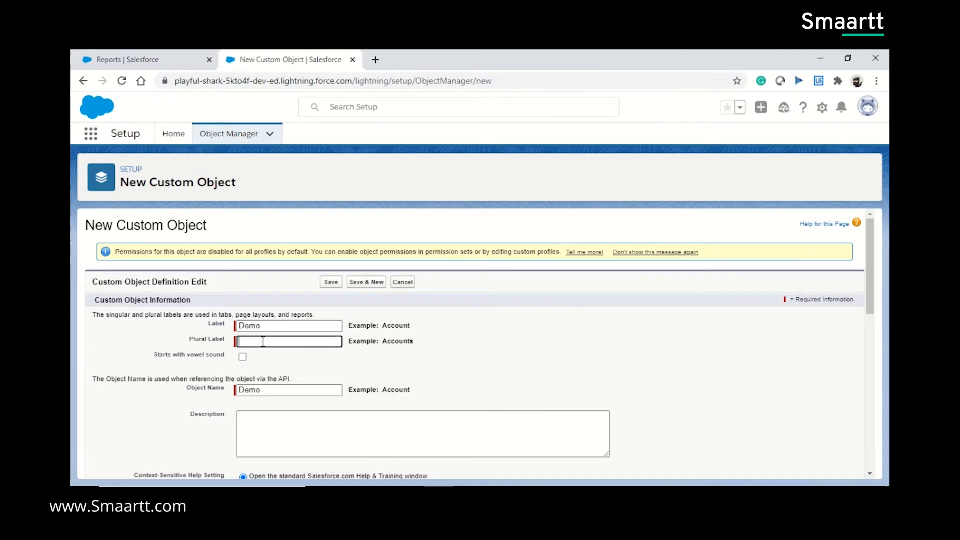
type("Dempo")
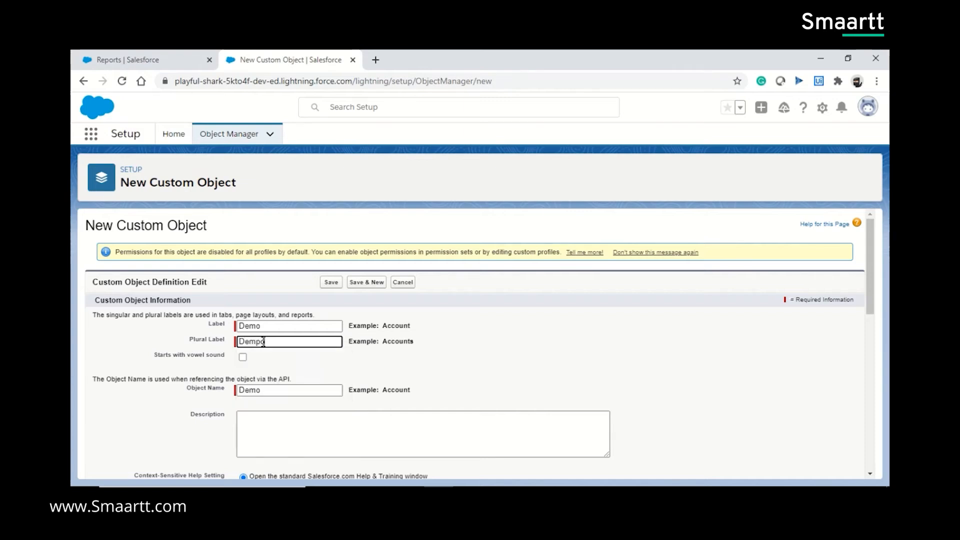
key("BackSpace")
key("BackSpace")
key("Tab")
key("Tab")
- Enable Allow Reports, Allow Activities, Track Field History, Allow in Chatter Groups and Allow Search for the object, and try to save it
scroll(262, 349, "down", 5)
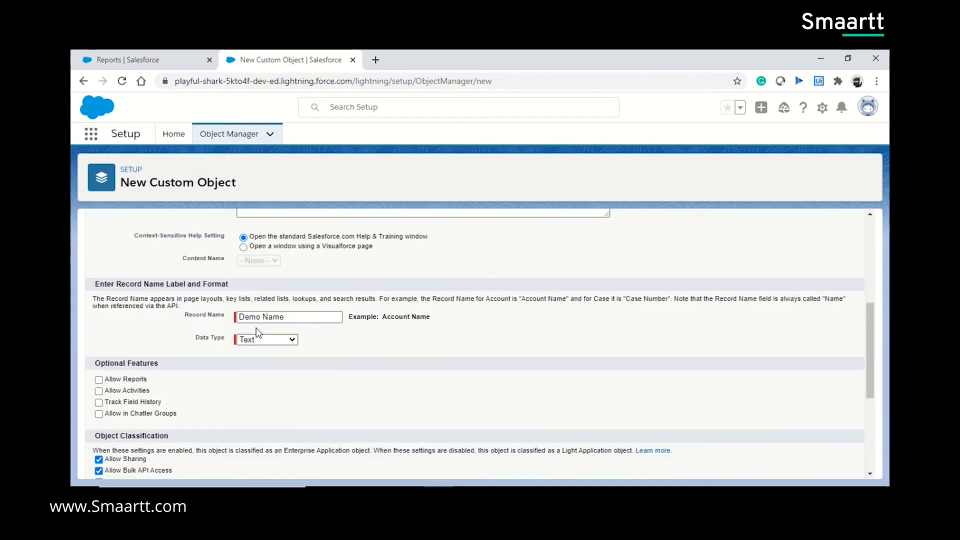
left_click(98, 380)
left_click(99, 391)
left_click(98, 403)
left_click(99, 414)
scroll(175, 398, "down", 4)
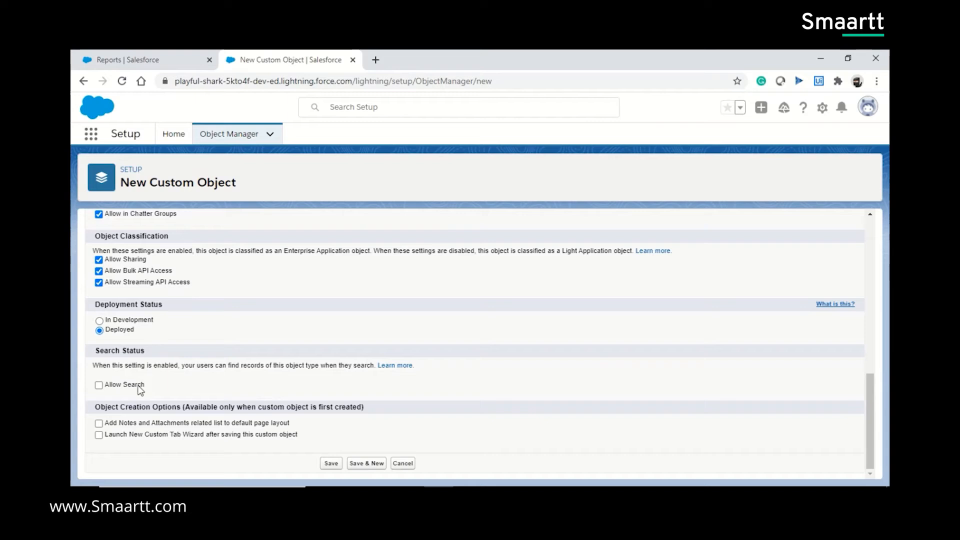
left_click(98, 385)
mouse_move(299, 435)
left_mouse_down()
mouse_move(121, 440)
mouse_move(286, 441)
left_mouse_up()
left_click(332, 464)
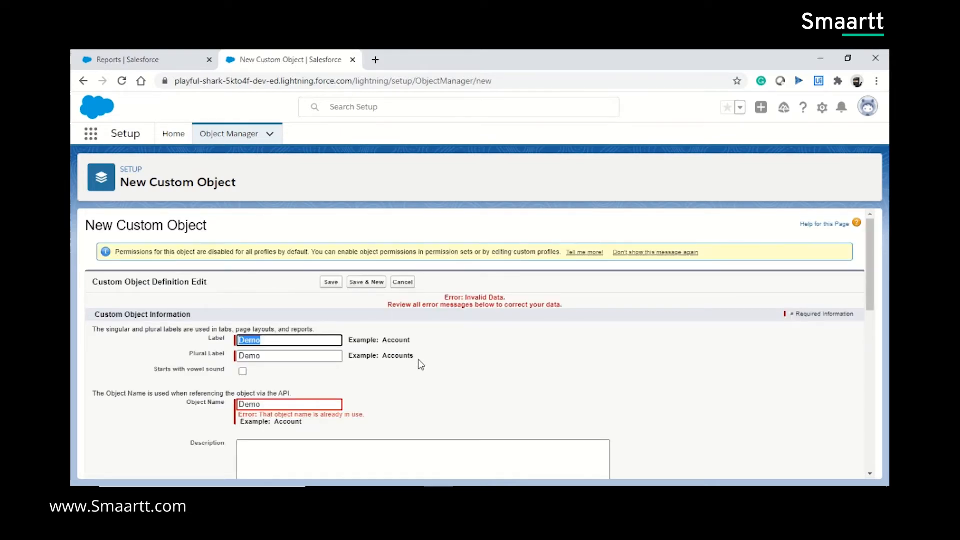
- Replace both the label and the plural label of the custom object with Test2
scroll(410, 376, "down", 1)
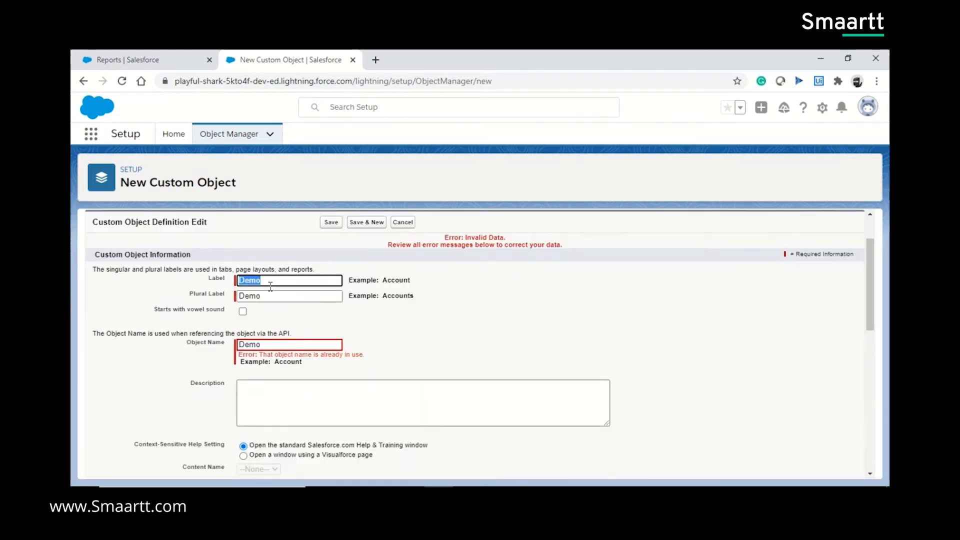
left_click(293, 280)
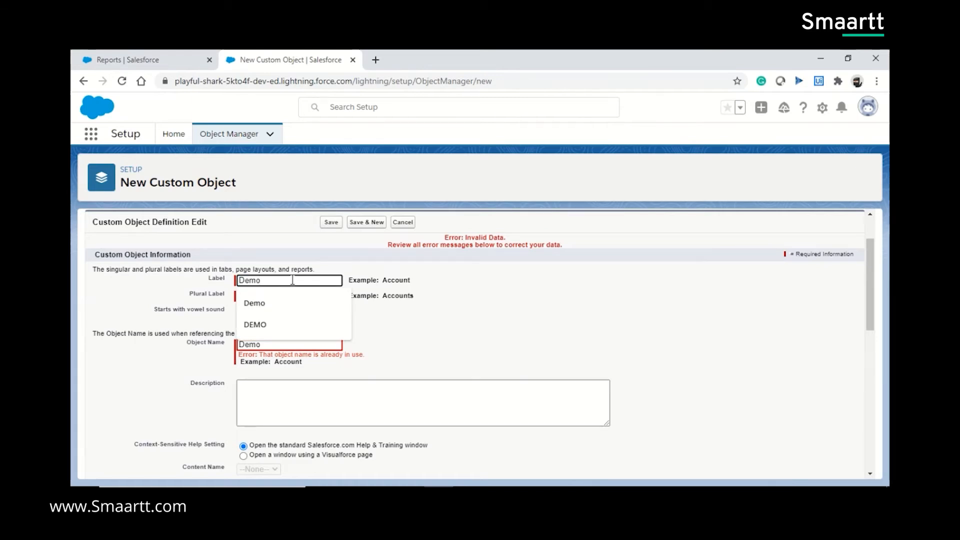
key("BackSpace")
key("BackSpace")
key("BackSpace")
key("BackSpace")
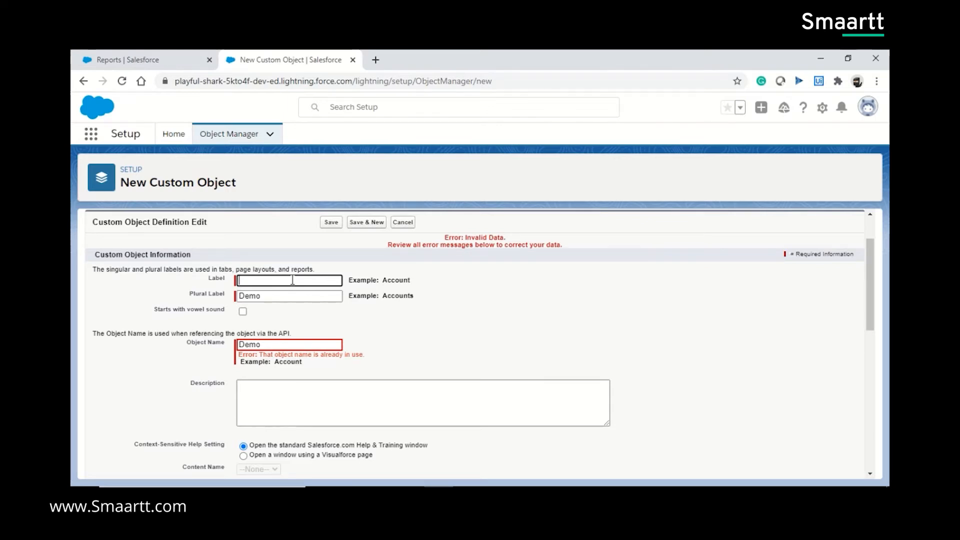
type("Test")
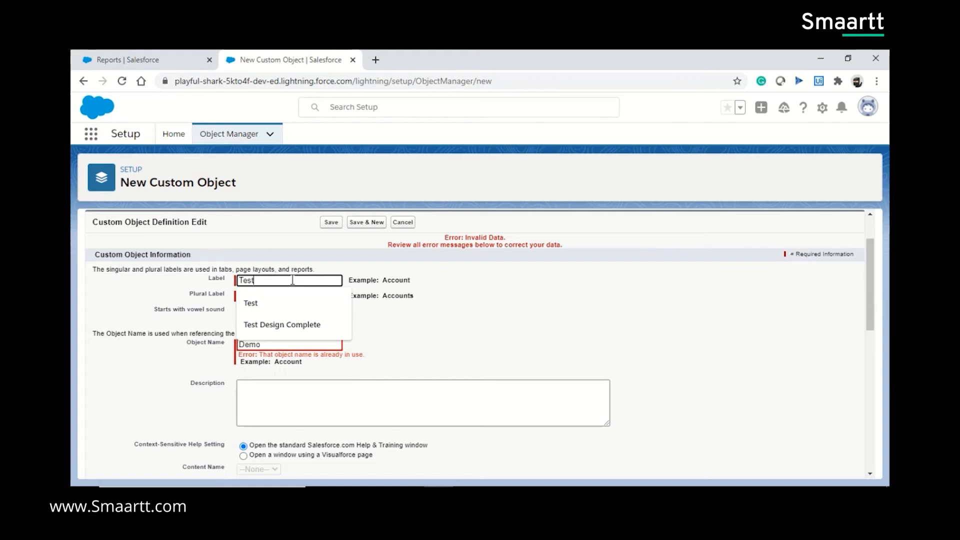
type("2")
left_click_drag(282, 280, 187, 284)
key("ctrl+c")
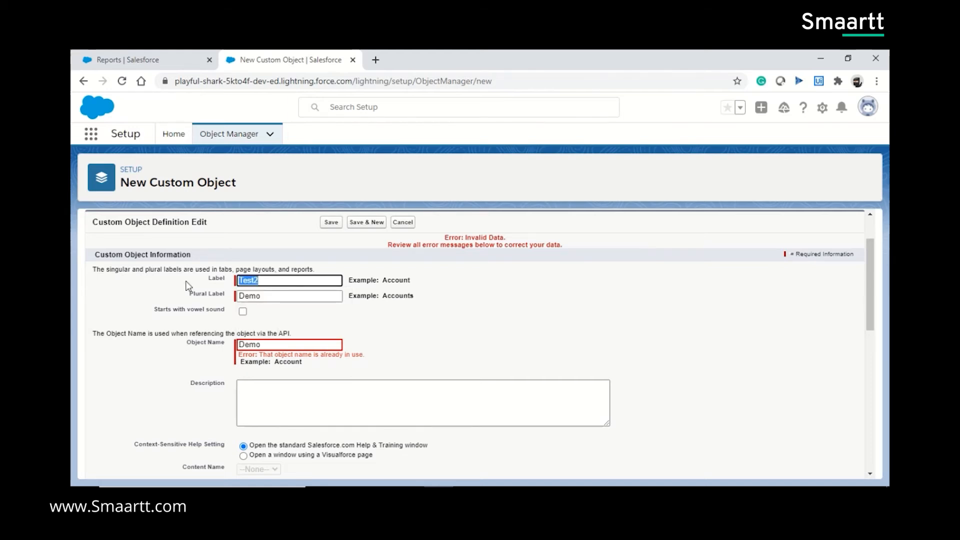
left_click_drag(269, 298, 202, 304)
key("ctrl+v")
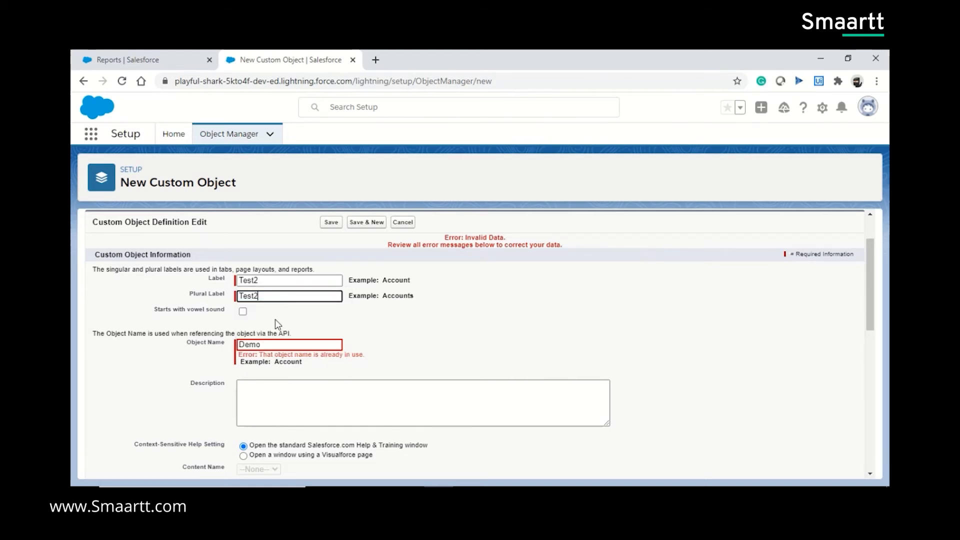
- Change the custom object's object name and record name to Test2
scroll(275, 319, "down", 2)
left_click_drag(271, 226, 225, 232)
key("ctrl+v")
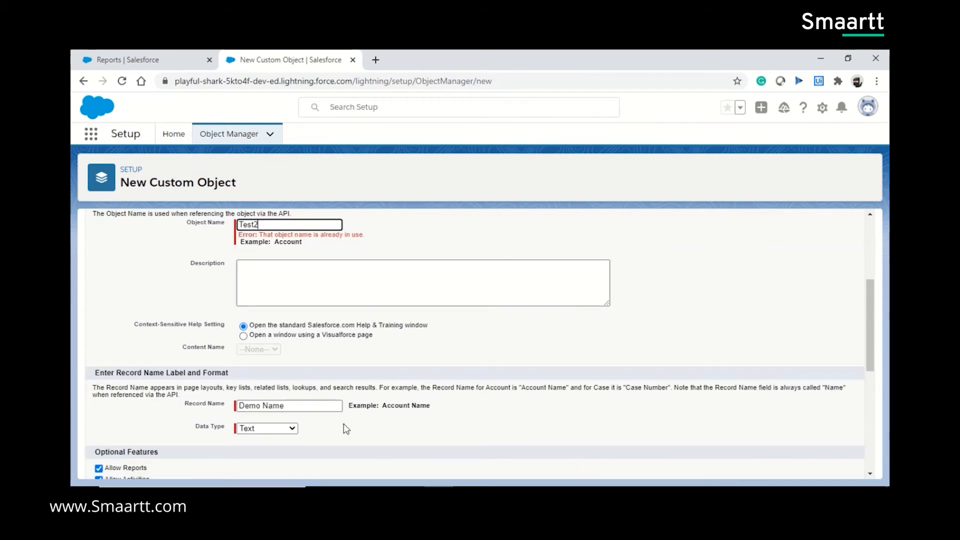
scroll(340, 437, "down", 5)
scroll(342, 438, "up", 3)
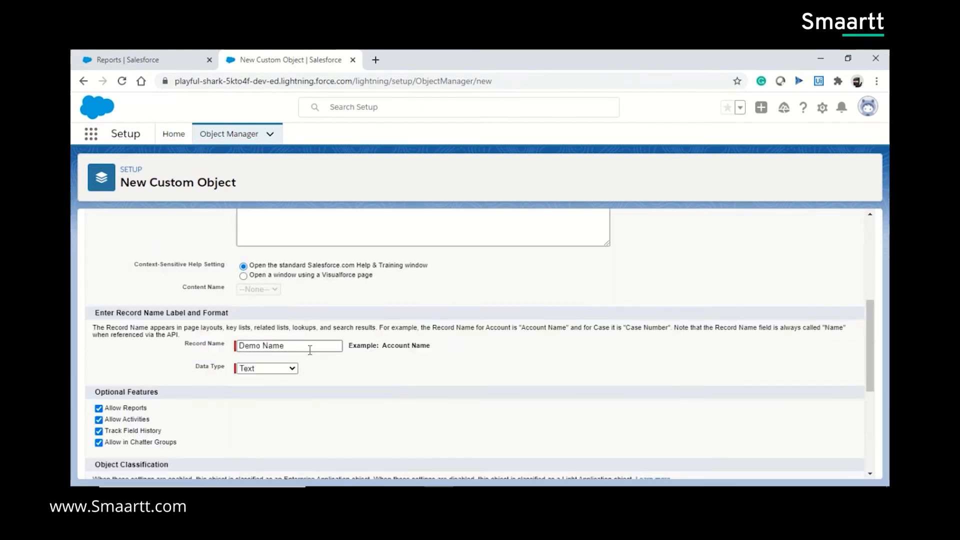
left_click_drag(312, 349, 190, 352)
key("ctrl+v")
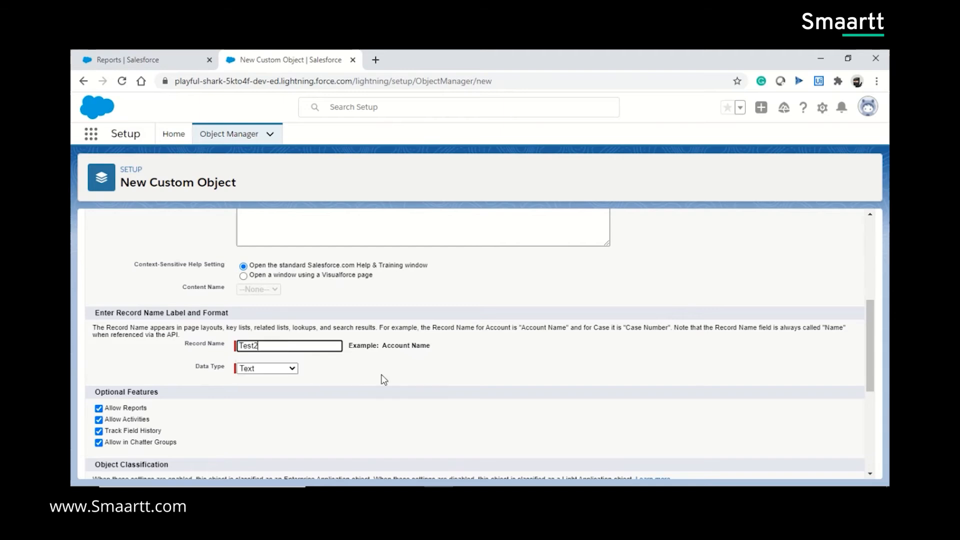
- Save the Test2 custom object and choose the Diamond tab style for its new custom tab
scroll(422, 386, "down", 5)
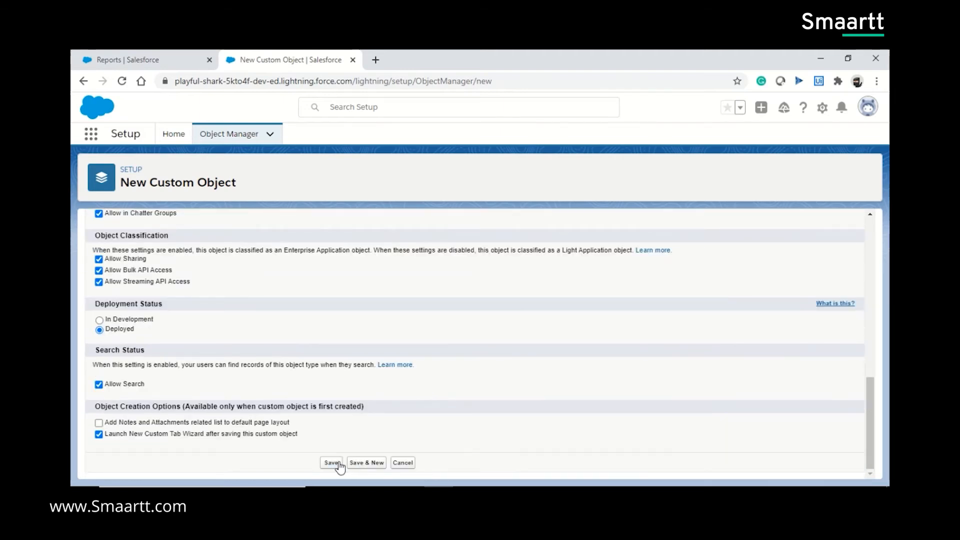
left_click(339, 463)
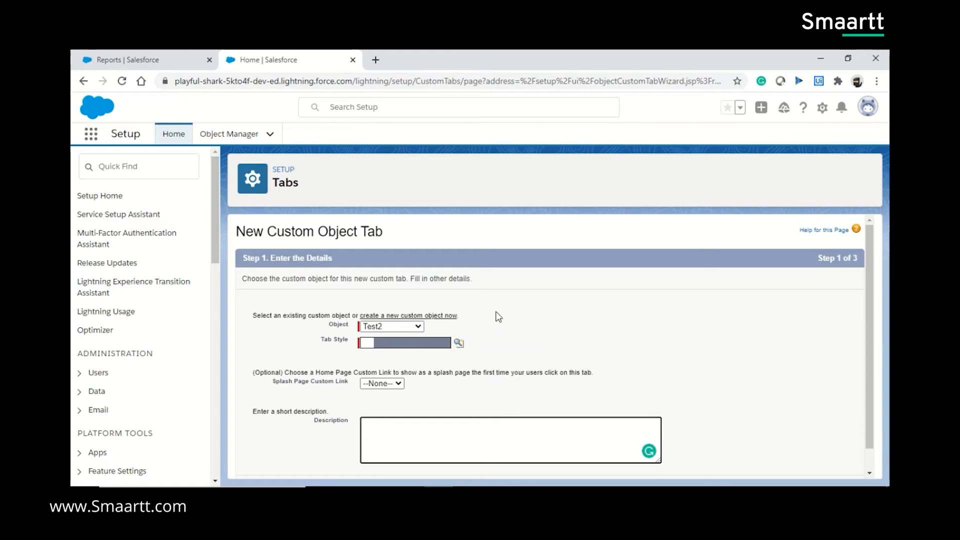
left_click(459, 344)
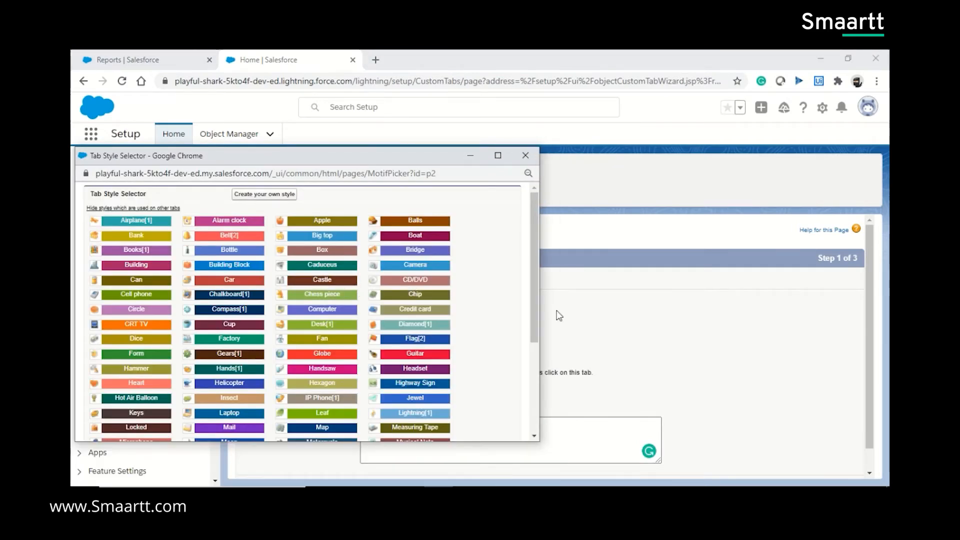
left_click(411, 325)
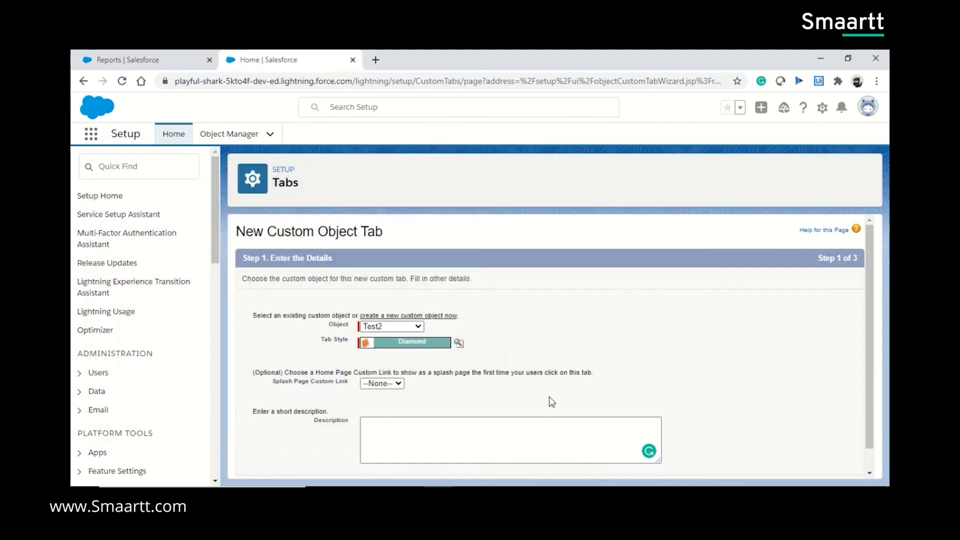
- Complete the Test2 tab with Default On visibility for all profiles, include it in the listed apps, and save it
scroll(552, 402, "down", 1)
left_click(822, 465)
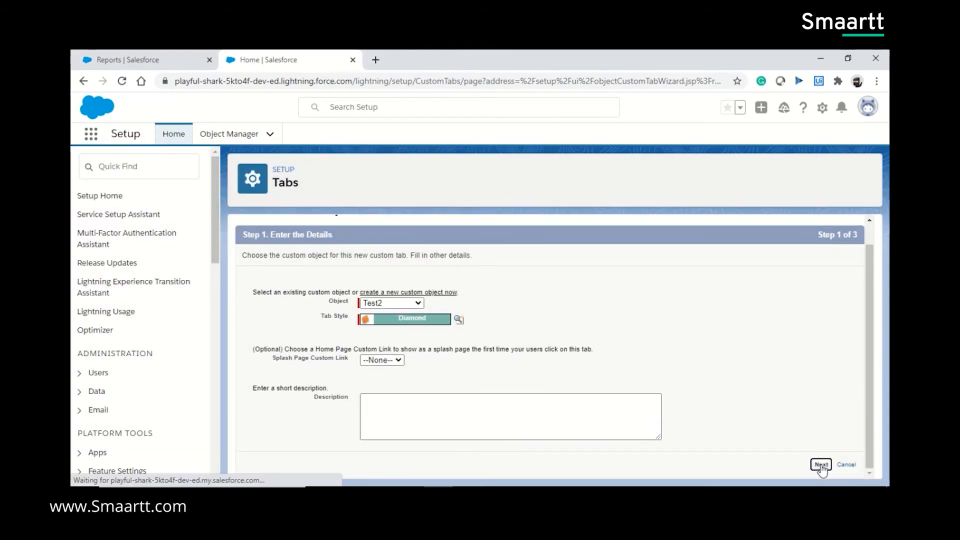
scroll(776, 385, "down", 10)
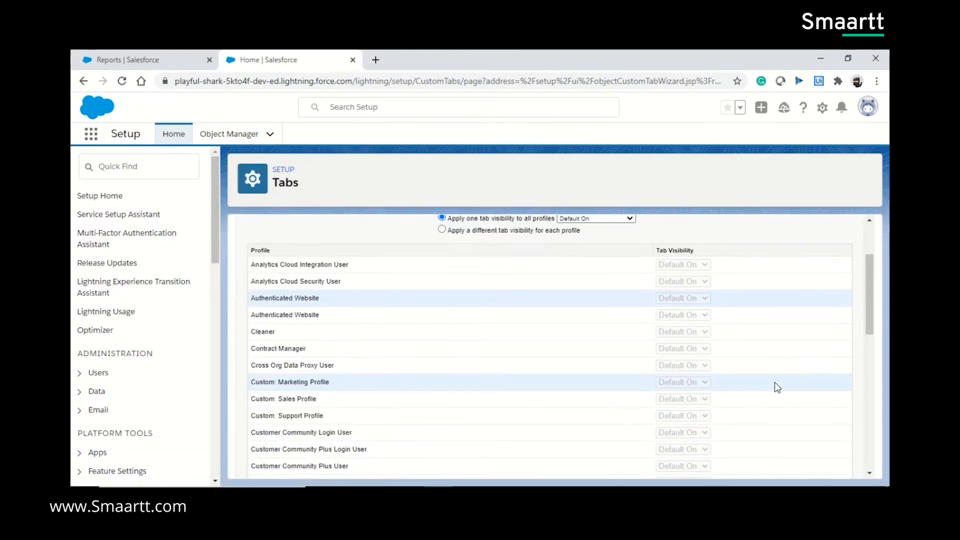
left_click(821, 464)
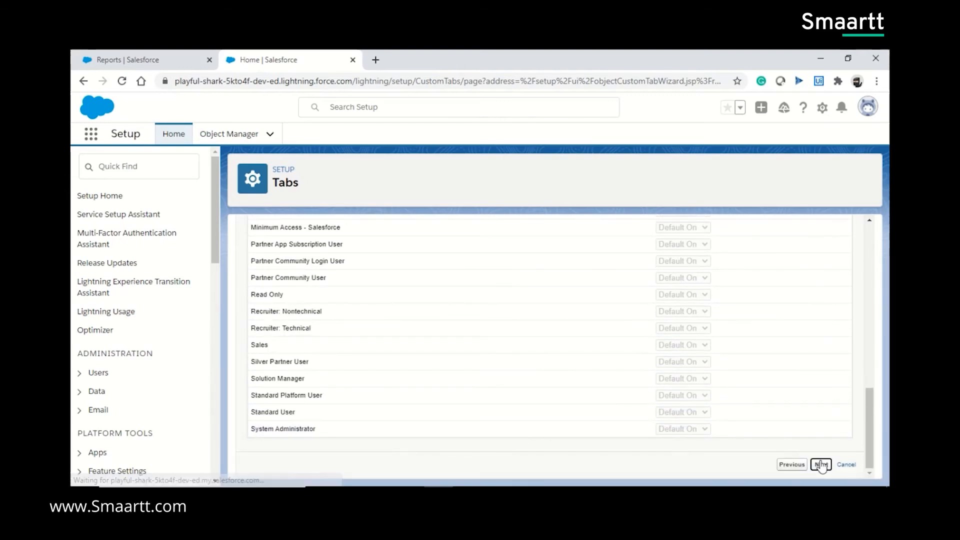
scroll(824, 394, "down", 5)
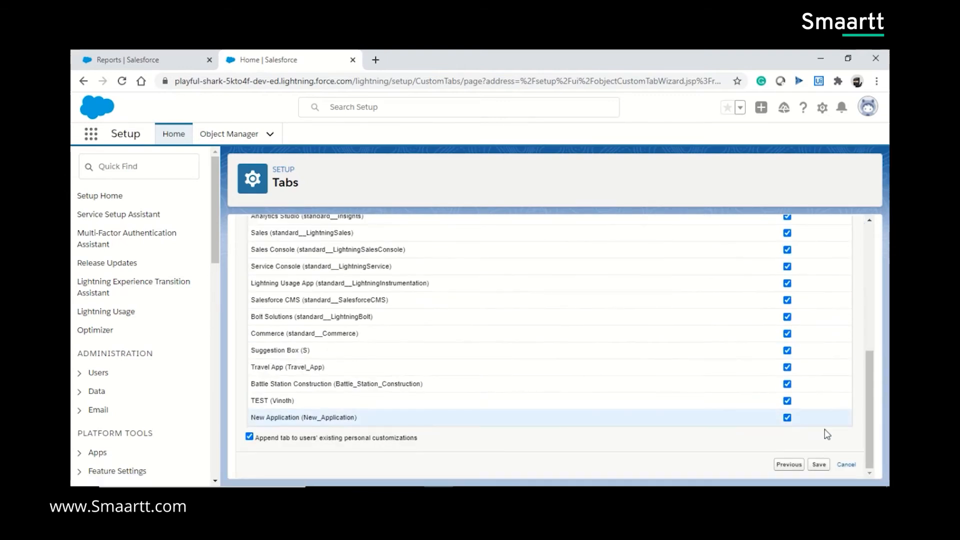
left_click(819, 464)
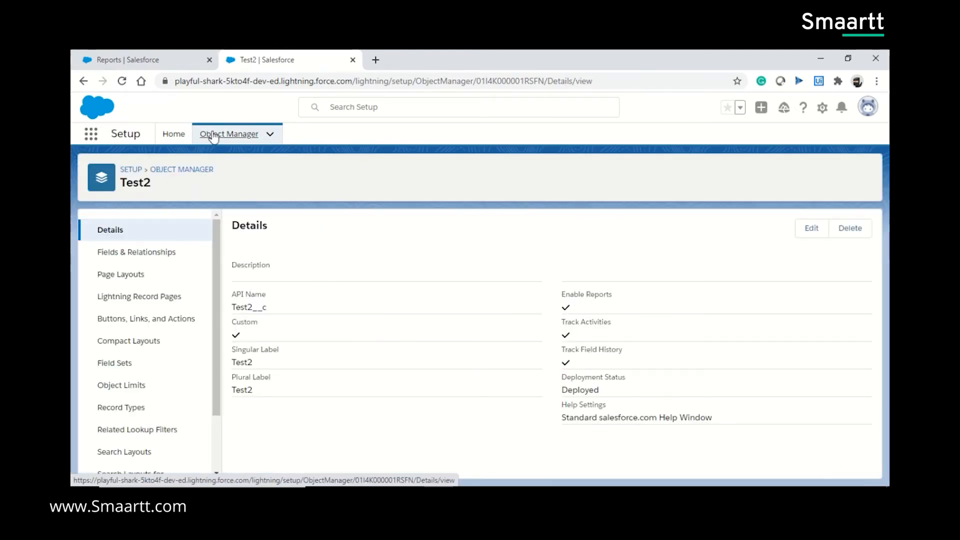
- Switch back to New Application, reload it, and open the Test2 tab
left_click(178, 58)
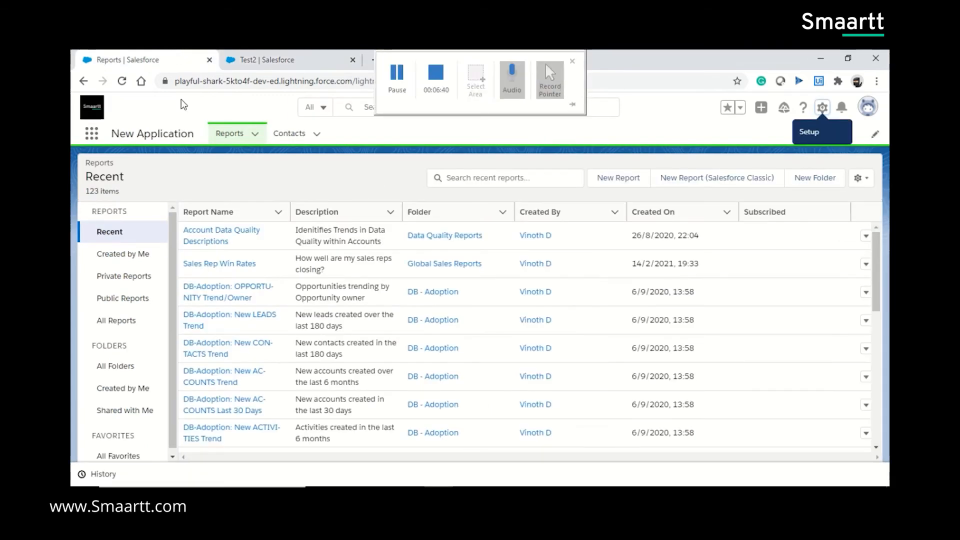
left_click(123, 82)
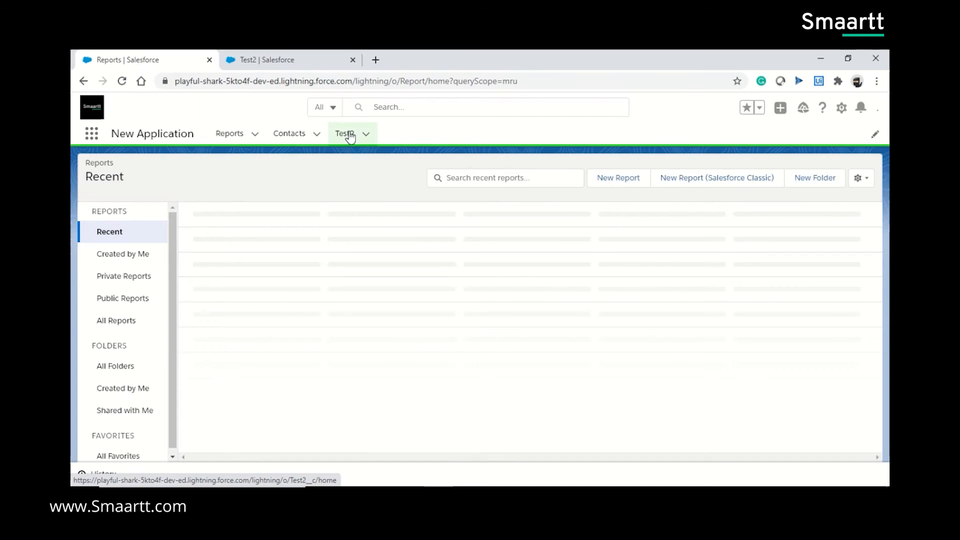
left_click(371, 158)
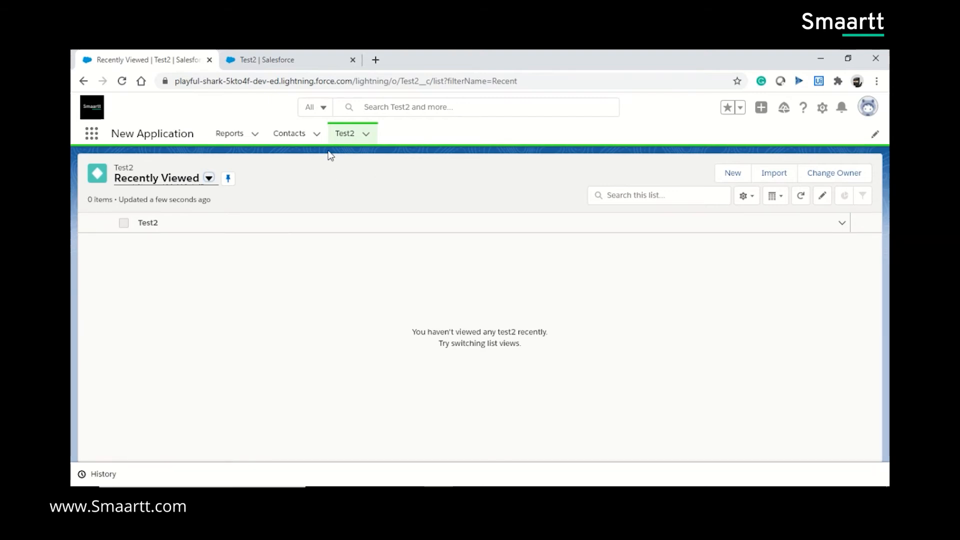
- Open the Test2 object for editing in Setup and show its Fields & Relationships
left_click(822, 109)
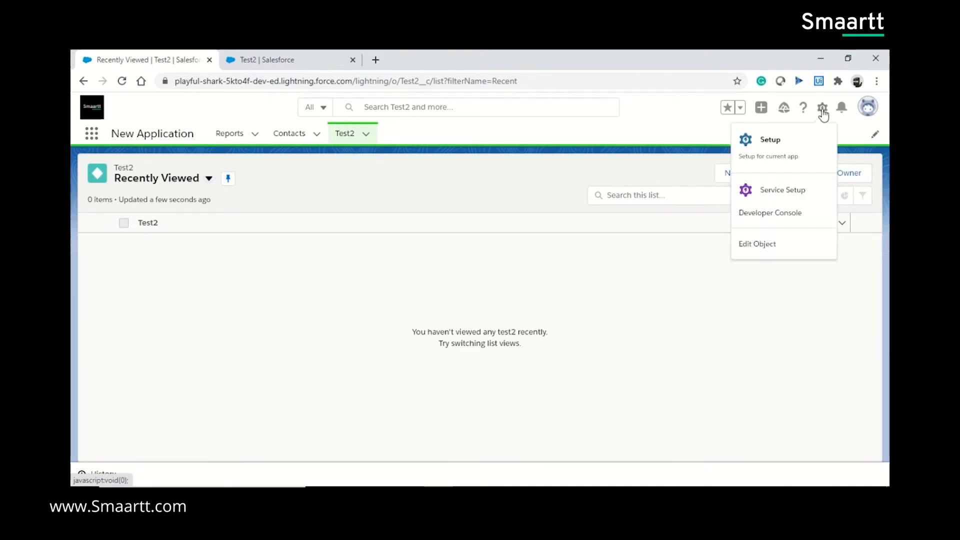
left_click(764, 249)
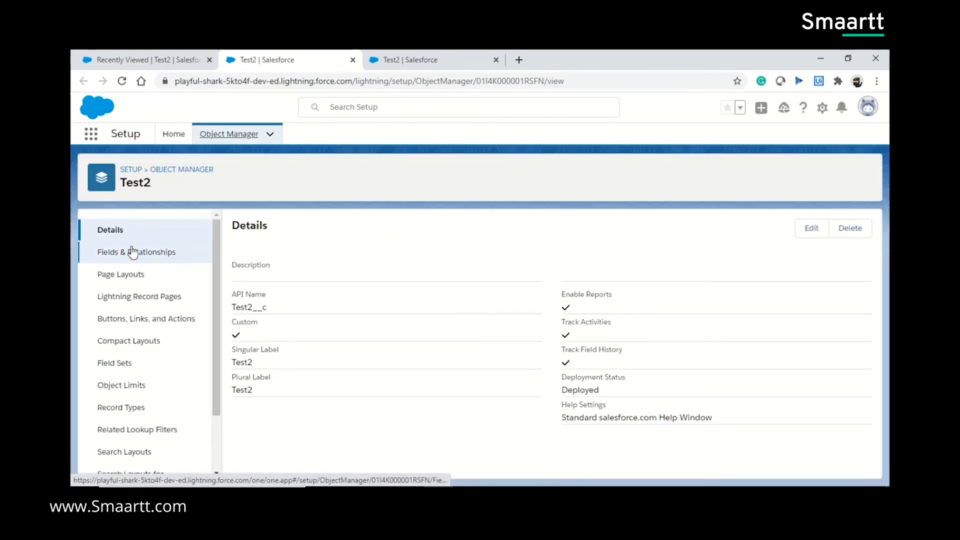
left_click(134, 254)
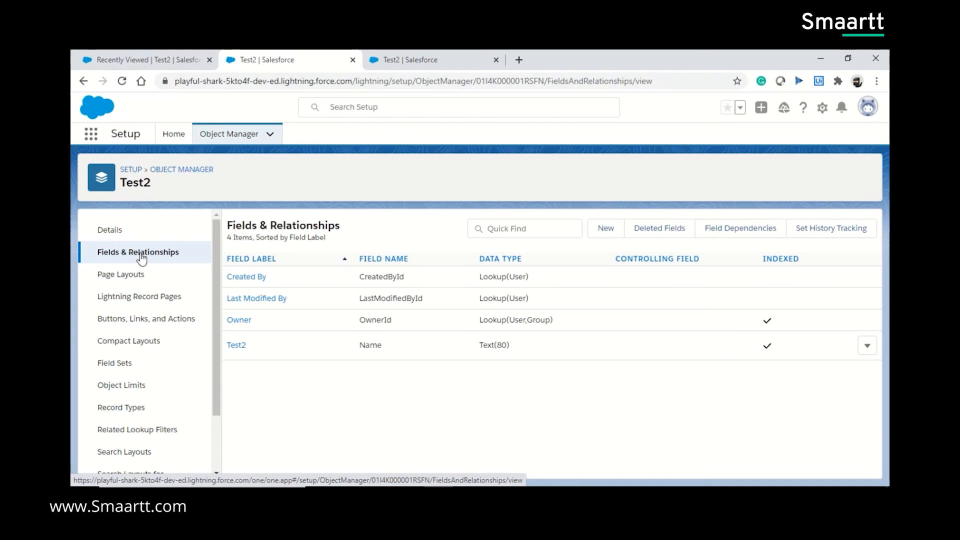
- Start a new custom field on Test2 and choose Text as its data type
left_click(605, 229)
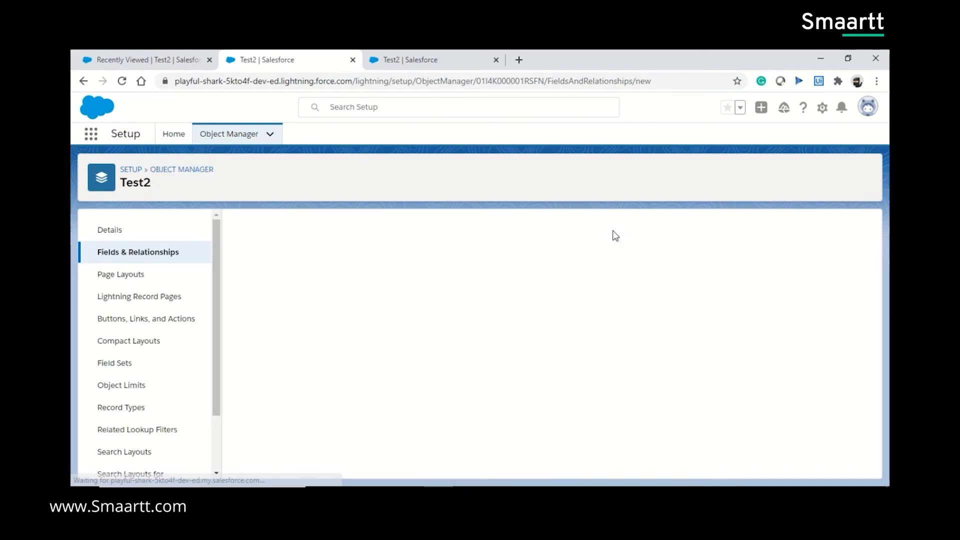
scroll(270, 395, "down", 3)
scroll(270, 394, "up", 2)
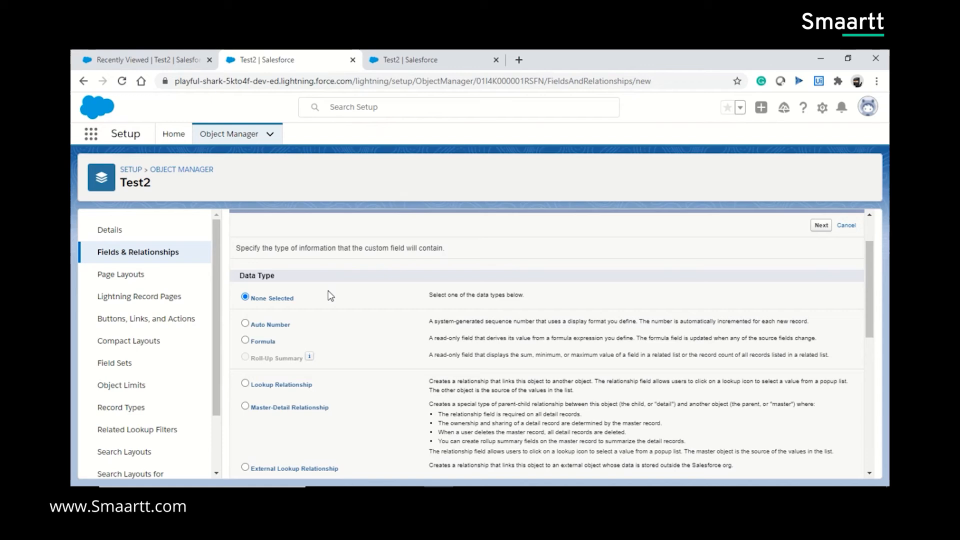
scroll(330, 295, "down", 10)
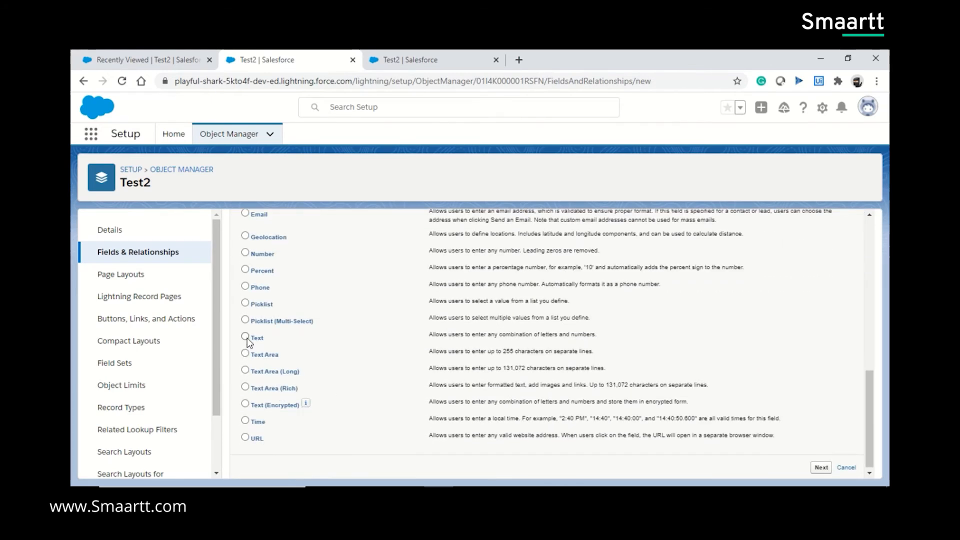
left_click(822, 468)
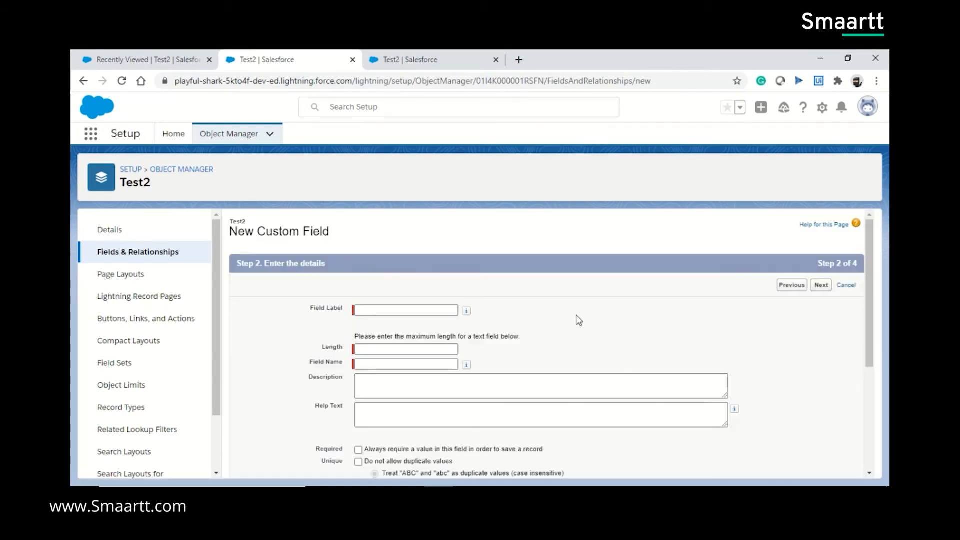
- Label the new text field Customer and set its length to 80
left_click(376, 309)
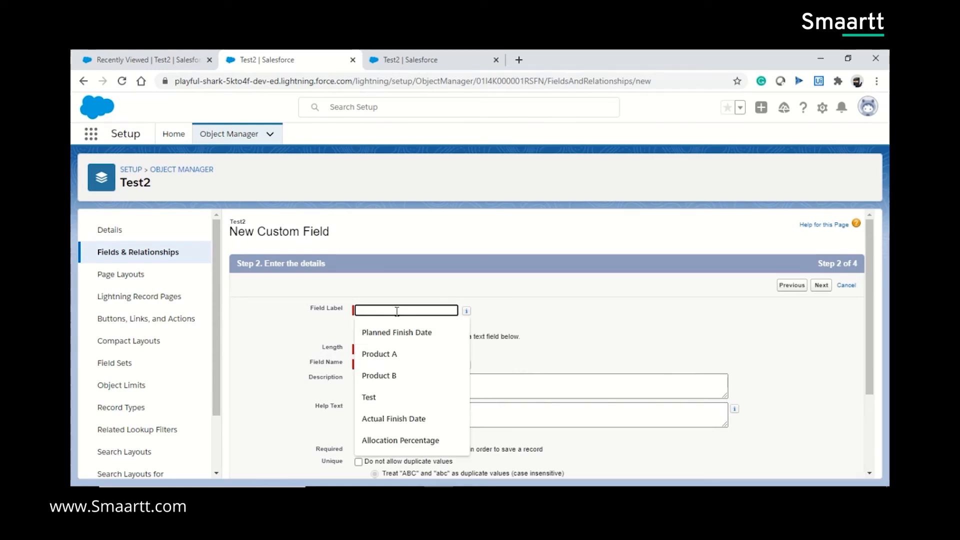
type("Cus")
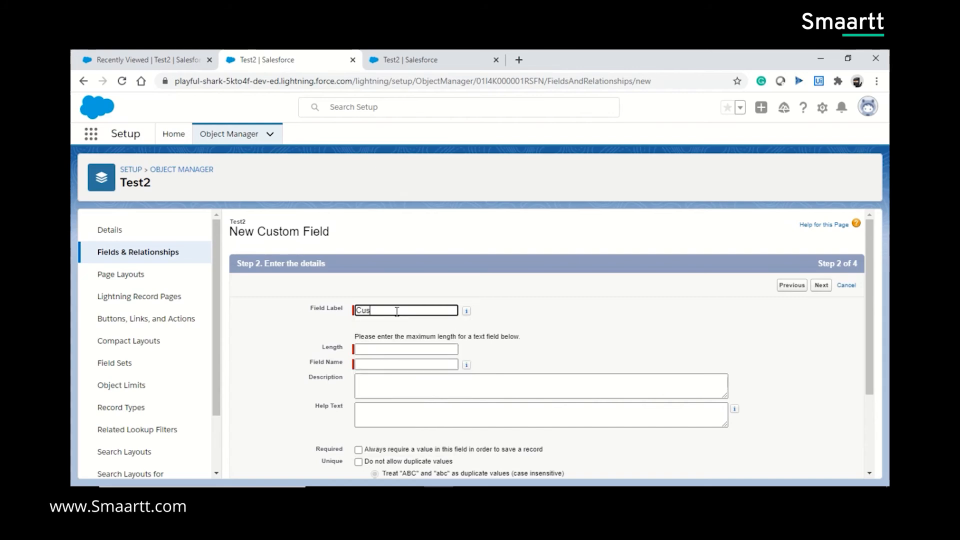
type("tomer")
key("Tab")
left_click(379, 348)
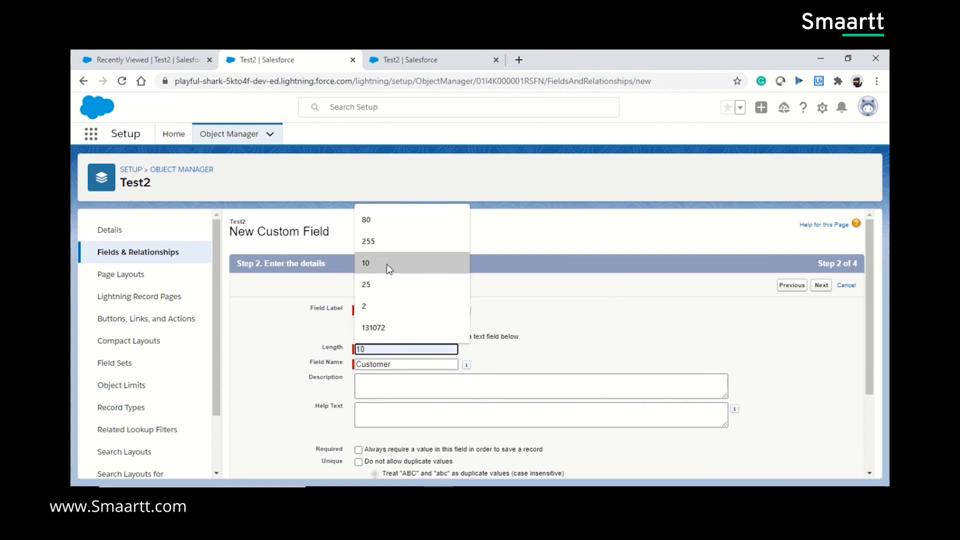
left_click(382, 221)
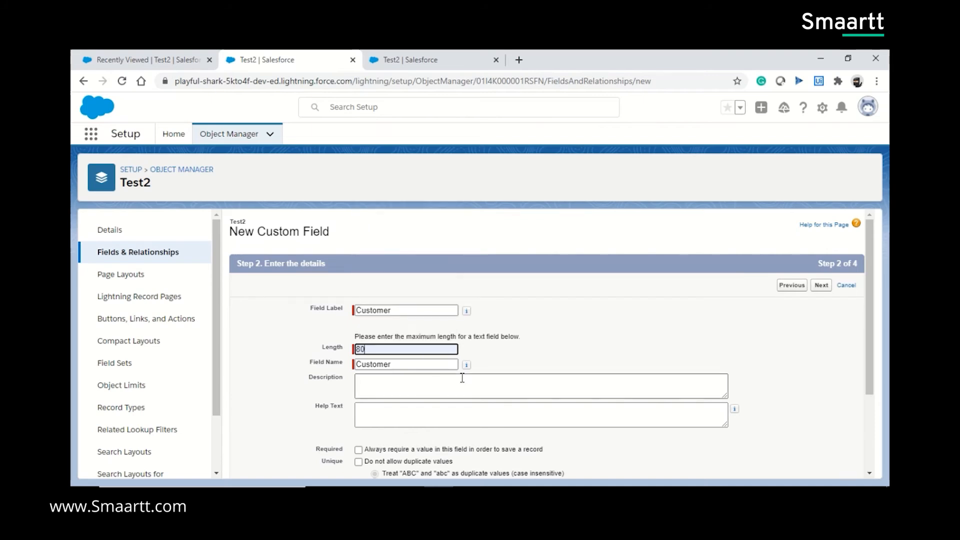
scroll(462, 378, "down", 3)
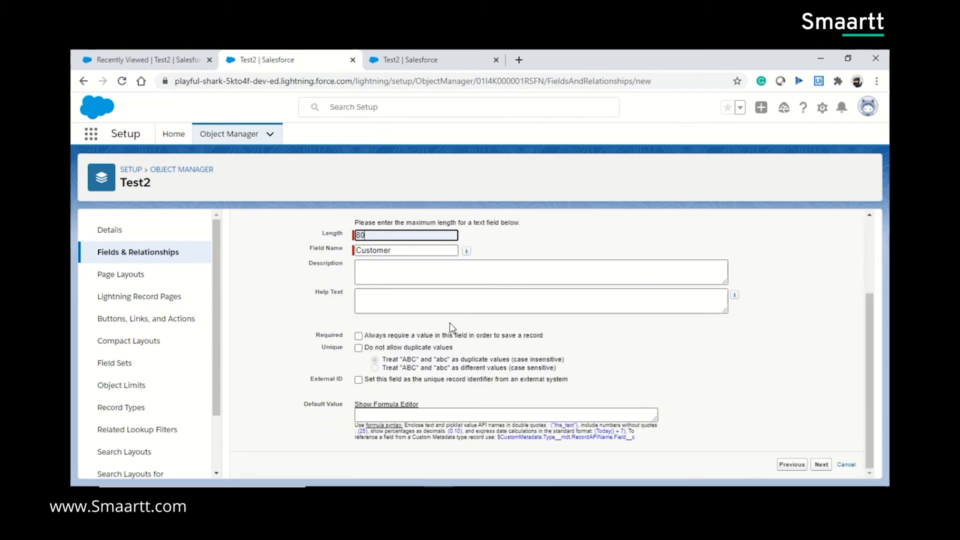
- Make the Customer field visible to all profiles, add it to Test2 Layout, and save it, continuing with another new field
left_click(821, 465)
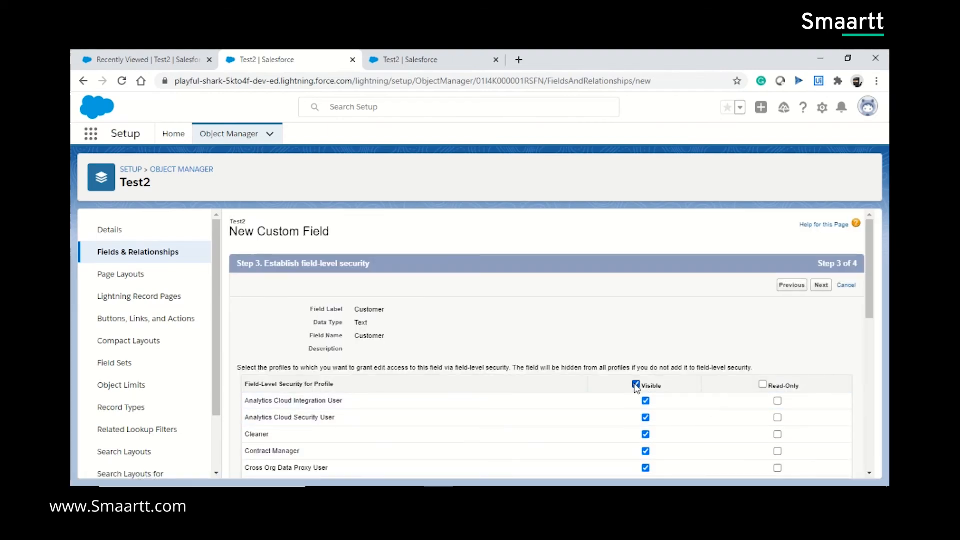
left_click(820, 285)
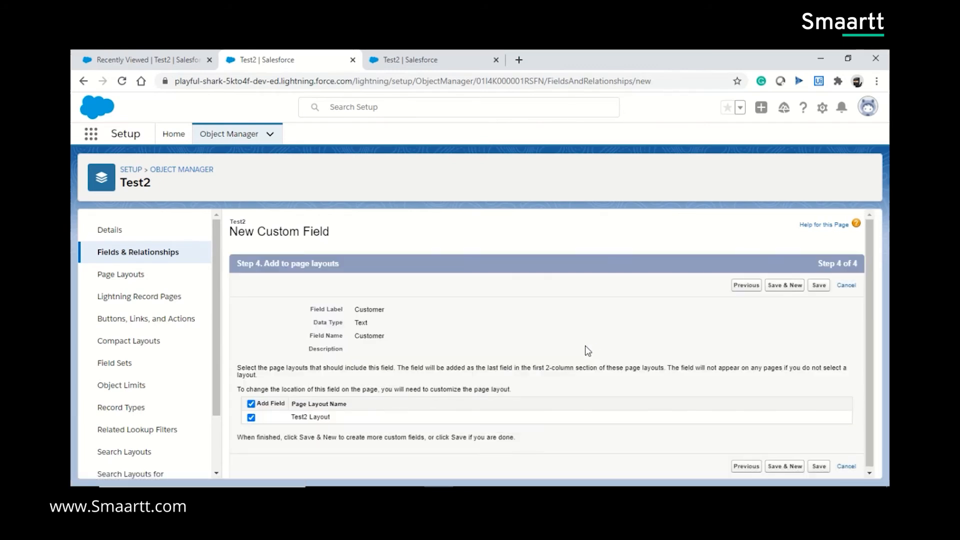
left_click(785, 465)
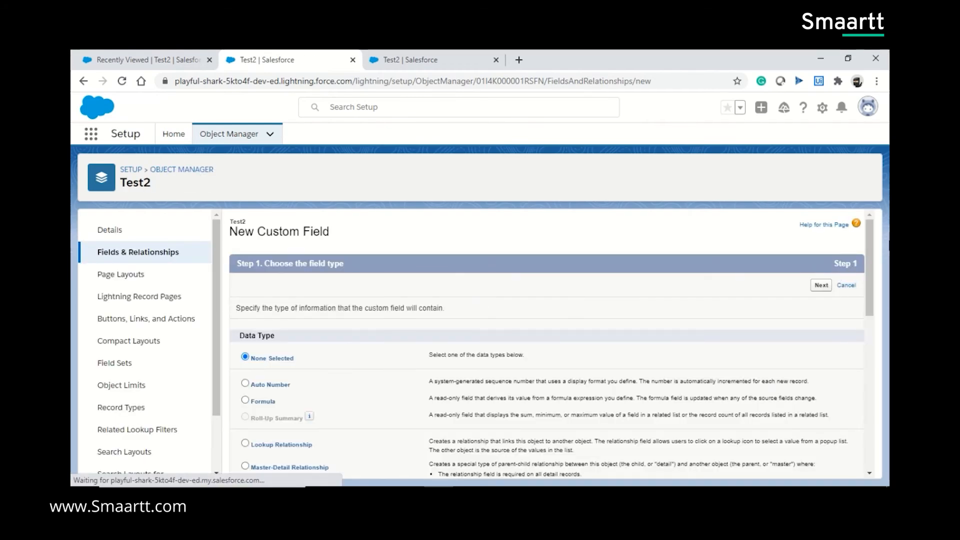
- Choose Auto Number as the data type of the second custom field and continue to its details
scroll(269, 380, "down", 6)
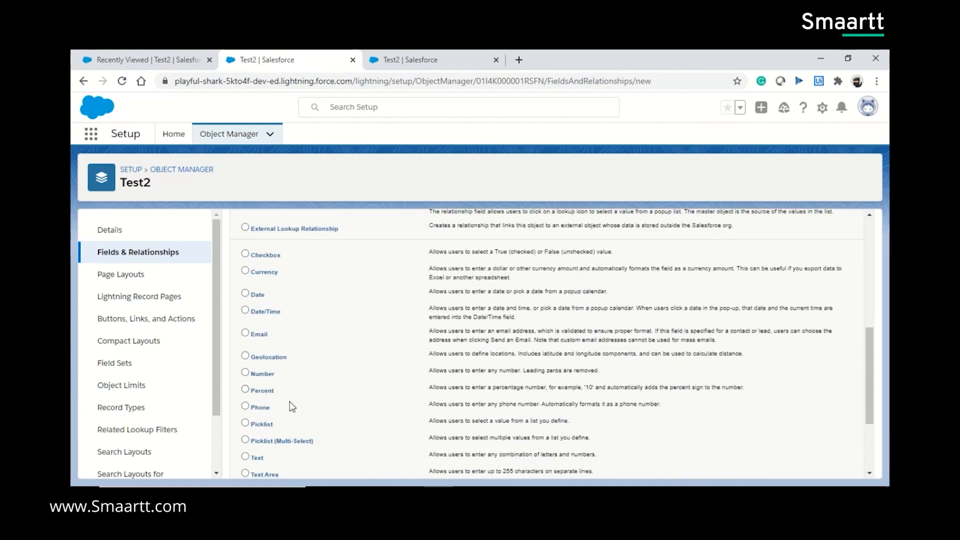
scroll(298, 406, "down", 3)
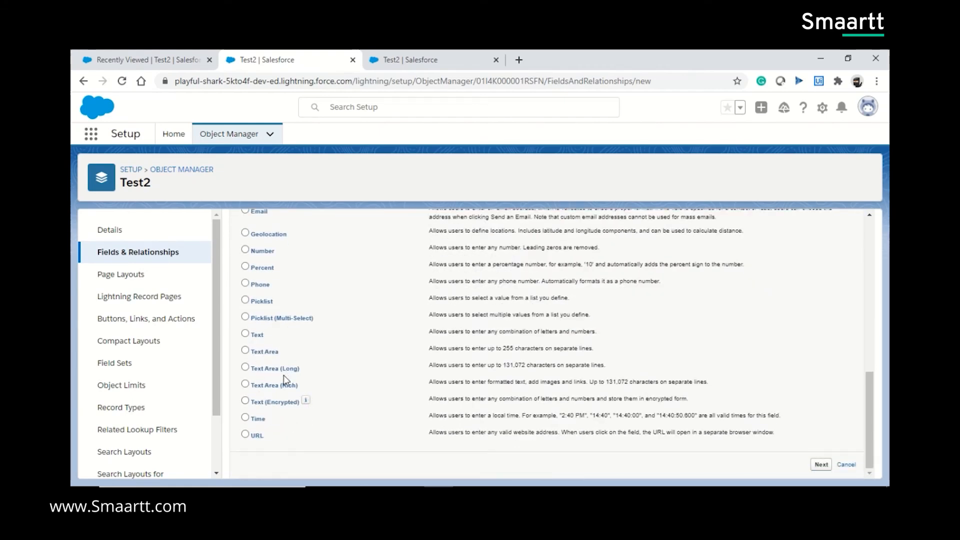
scroll(285, 379, "up", 3)
scroll(283, 379, "up", 4)
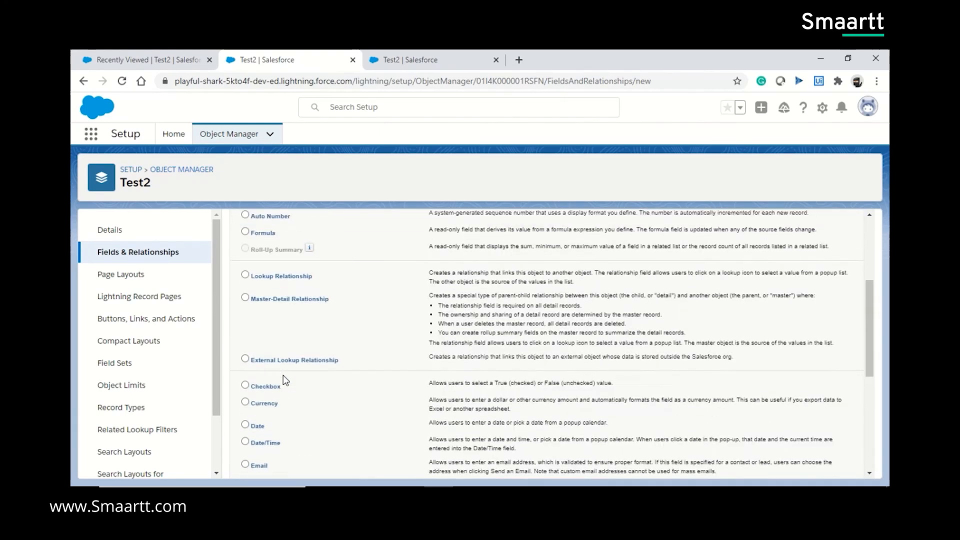
left_click(245, 321)
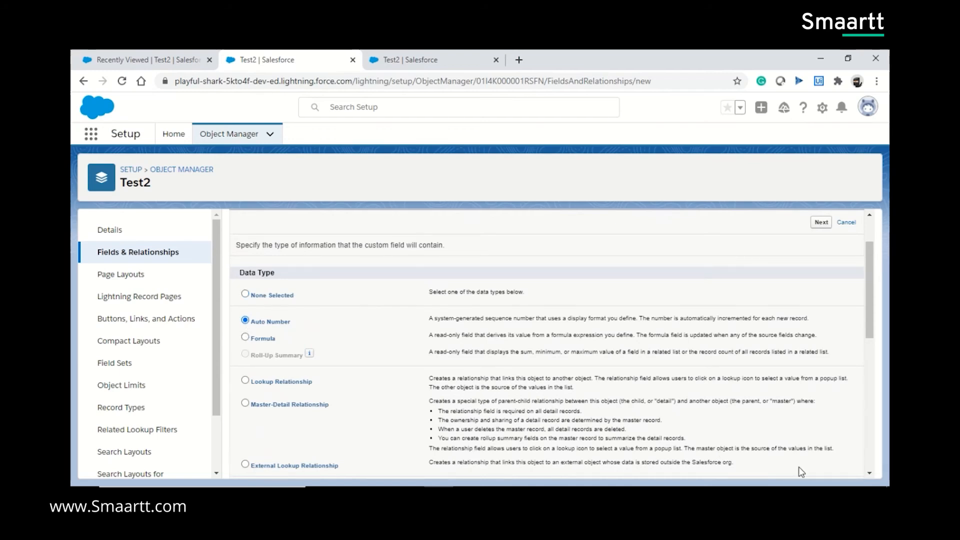
left_click(822, 223)
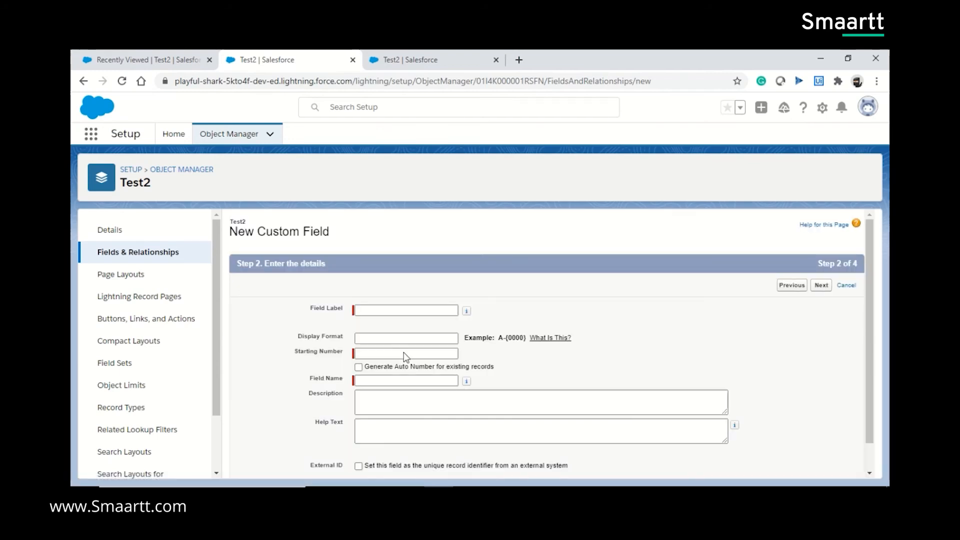
- Set the auto number field's label to Customer ID
left_click(379, 310)
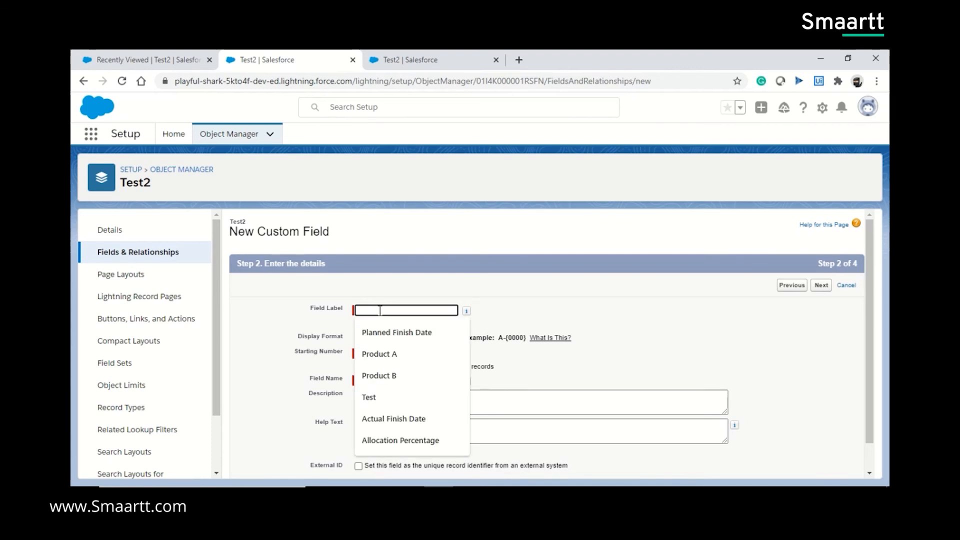
type("I")
key("BackSpace")
type("Cus")
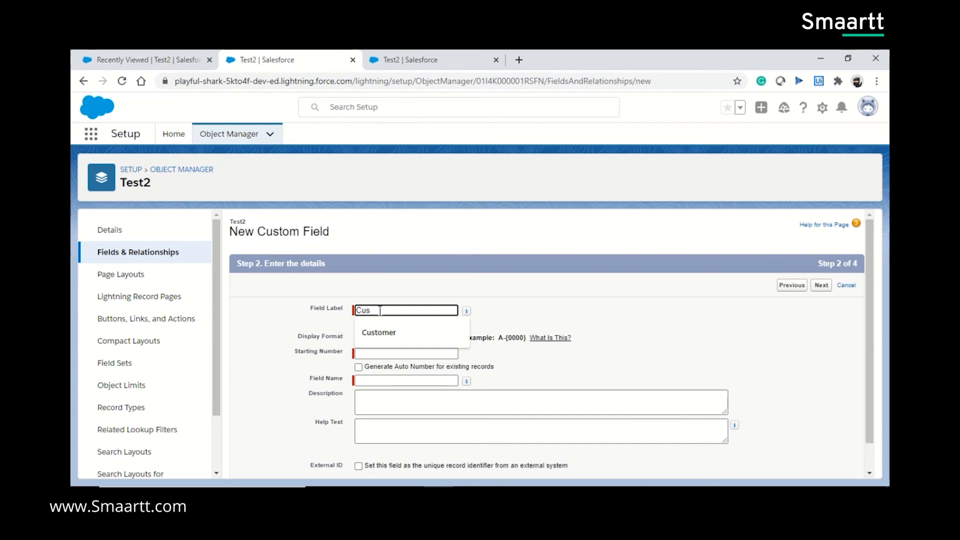
type("tomer ID")
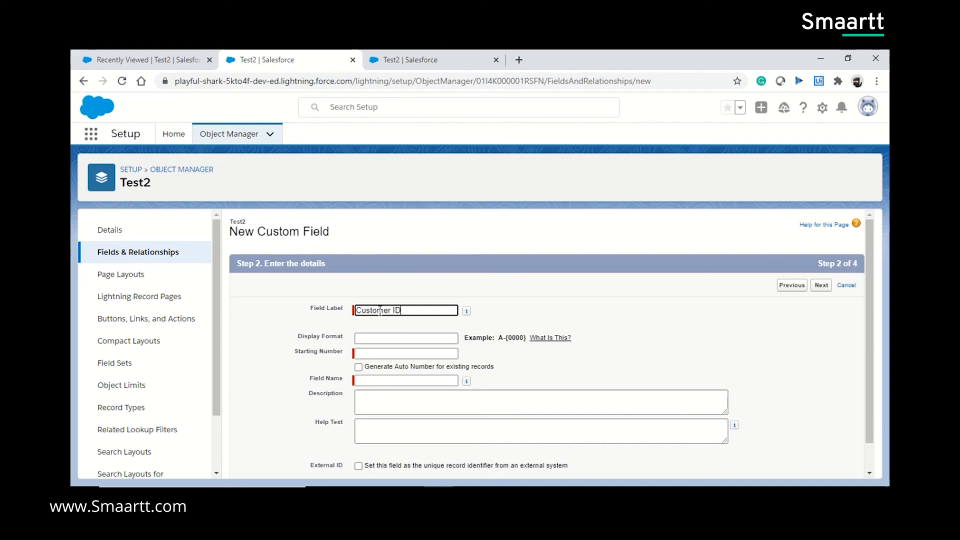
- Set the Customer ID field's starting number to 01 and continue to its field-level security
key("Tab")
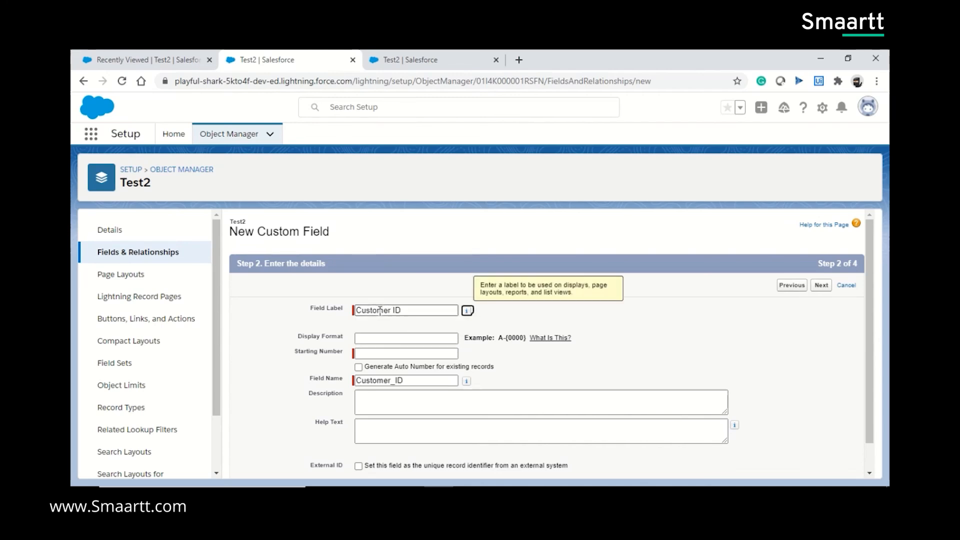
left_click(376, 353)
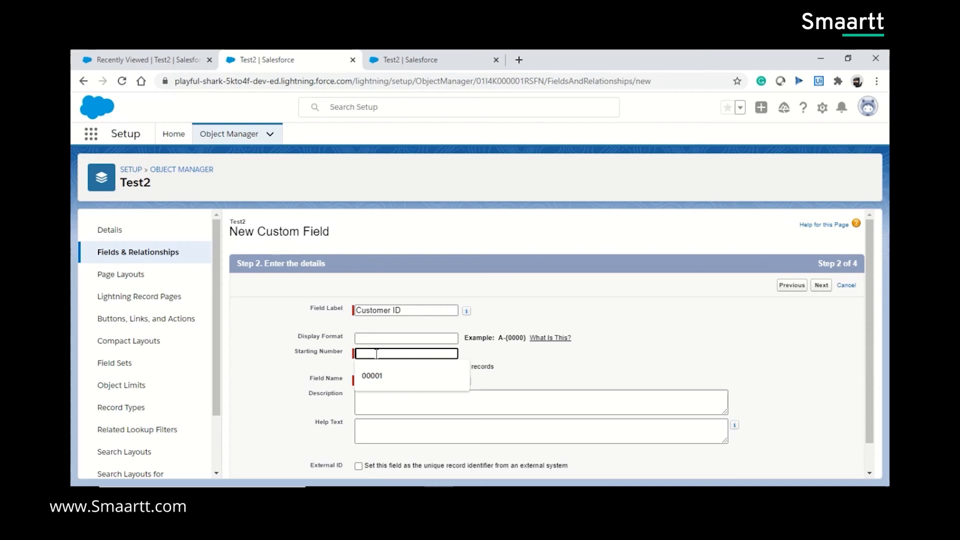
type("01")
scroll(377, 353, "down", 1)
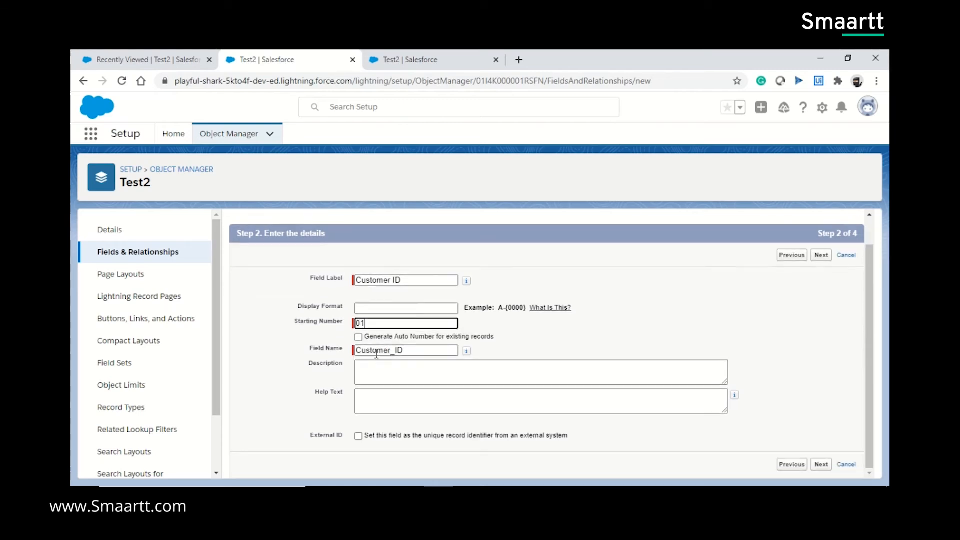
left_click(824, 465)
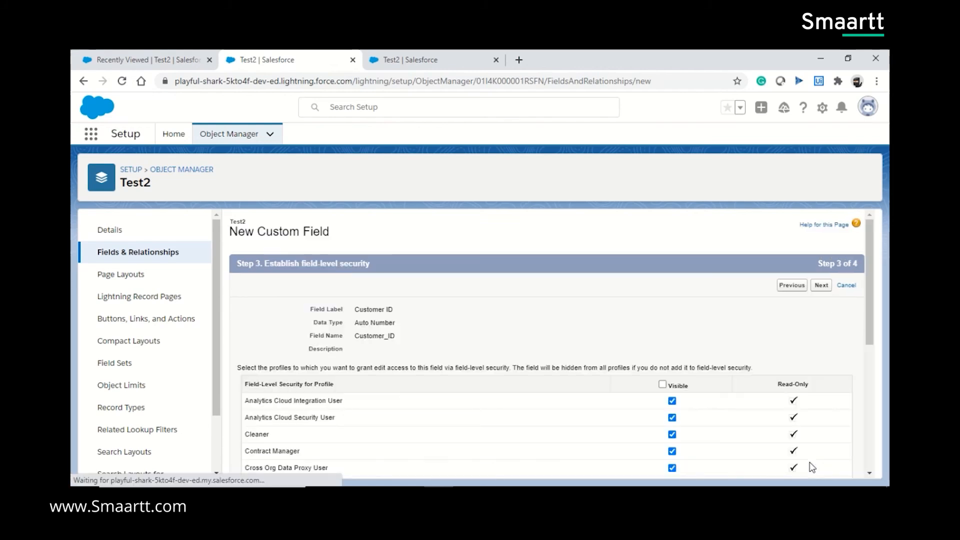
- Keep the Customer ID field visible to the profiles, include it in Test2 Layout, and save it
left_click(662, 384)
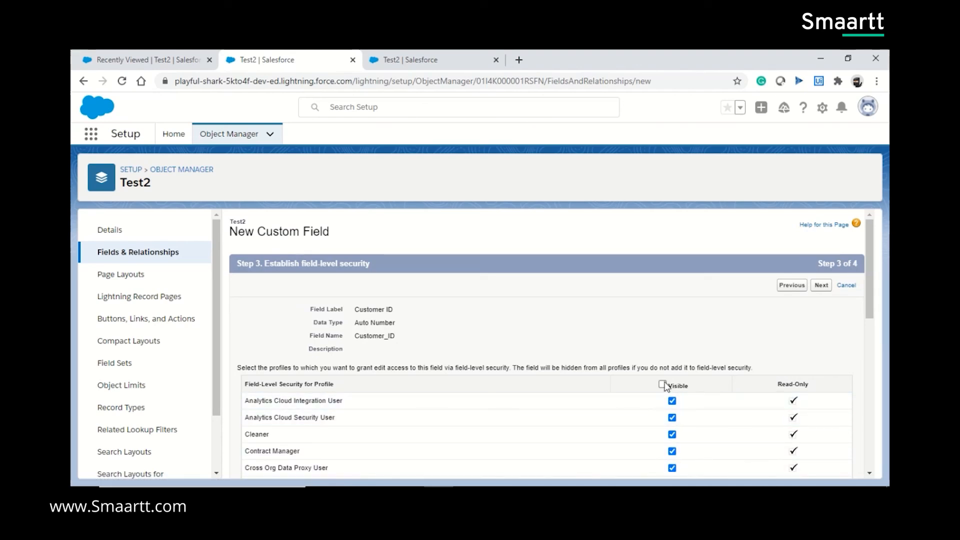
left_click(824, 285)
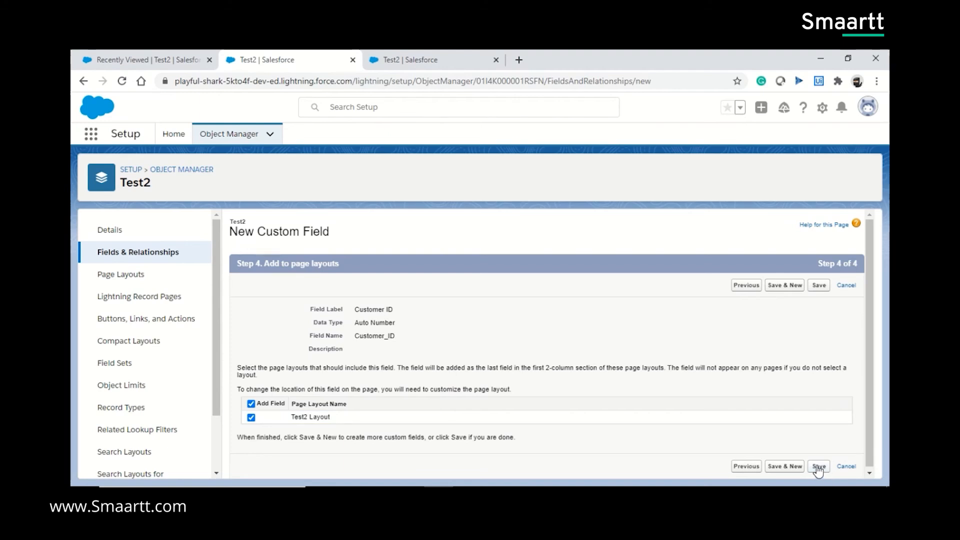
left_click(819, 467)
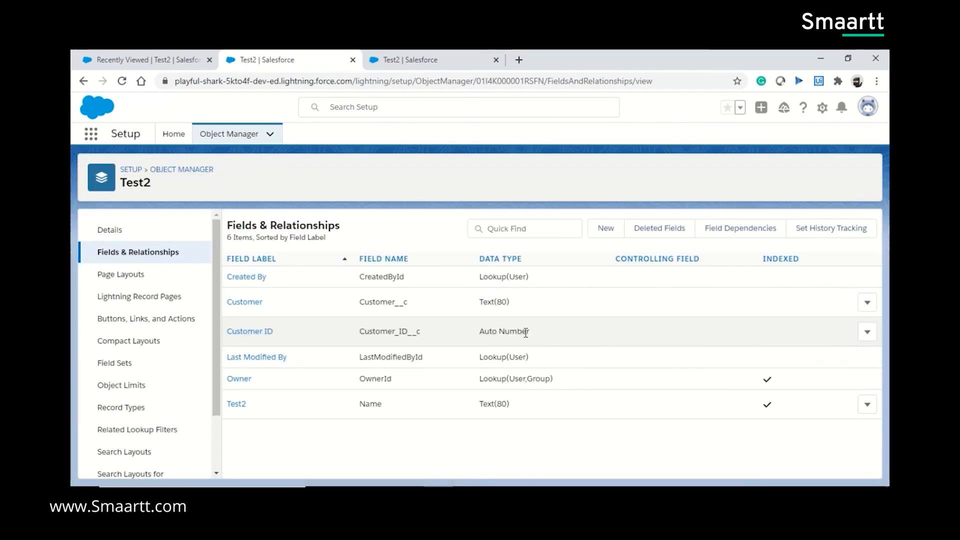
- Return to the Test2 list in New Application, reload it, and start a new Test2 record
left_click(133, 60)
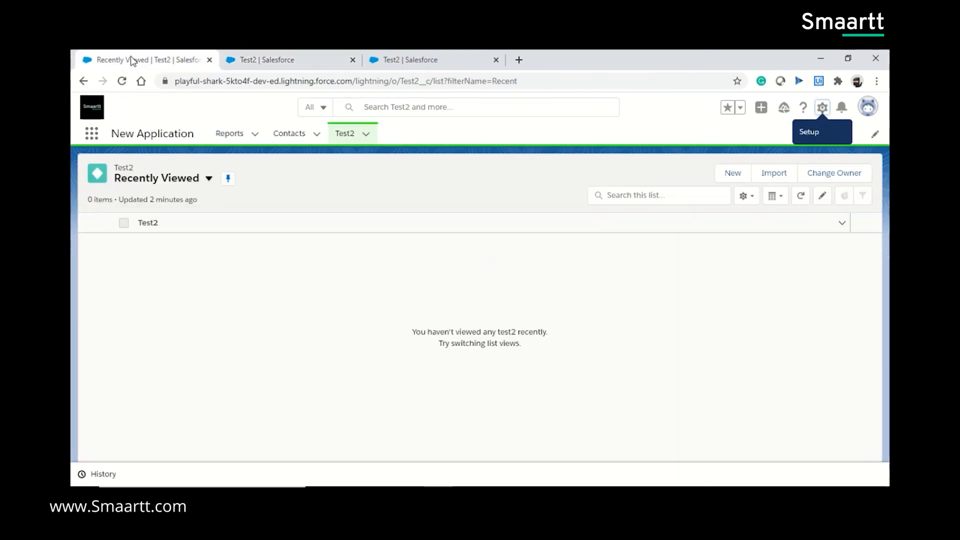
left_click(126, 85)
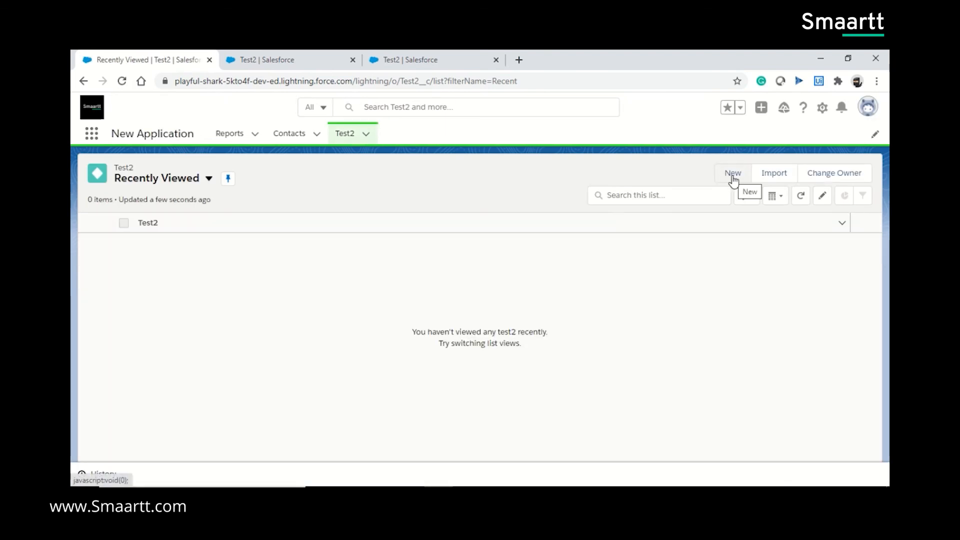
left_click(732, 175)
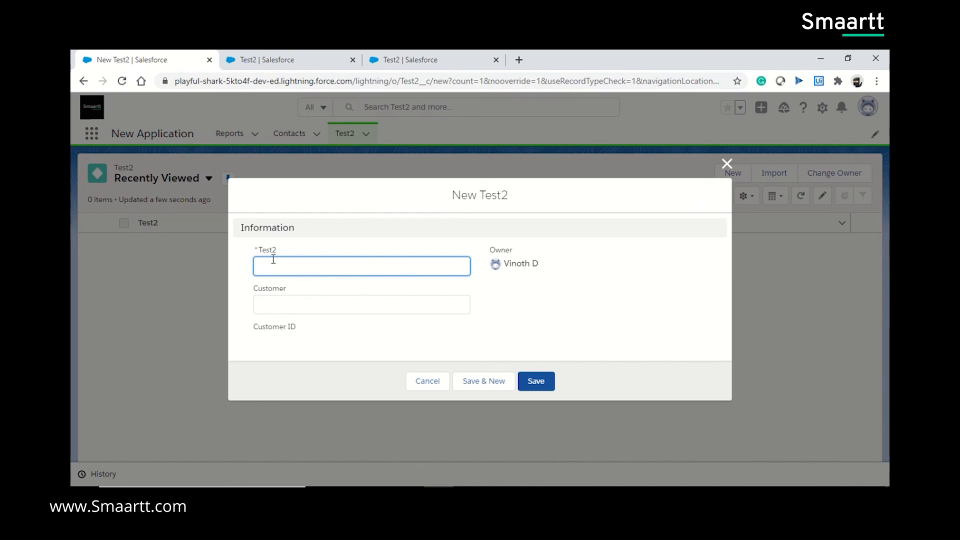
- Fill in the new record with Test2 name Demo and Customer Test, and save it
left_click(276, 269)
type("D")
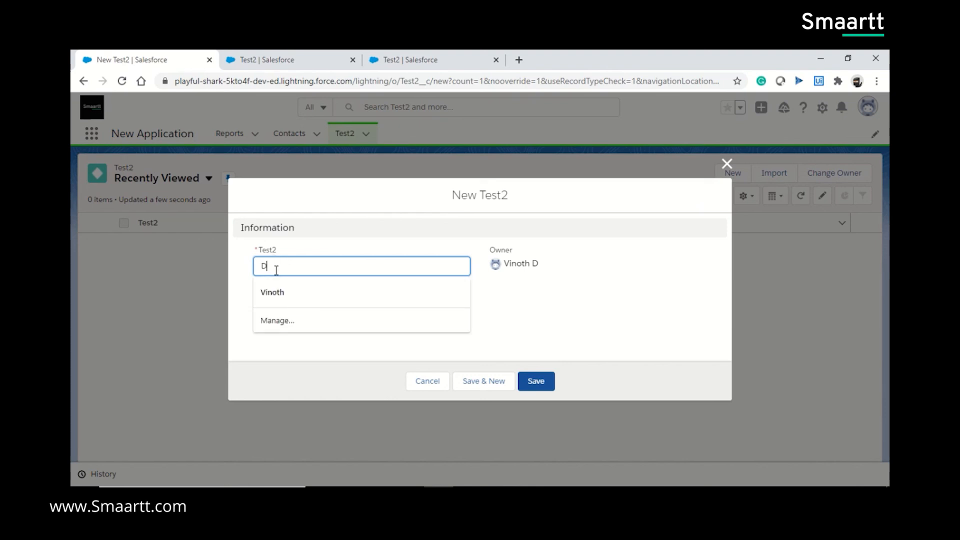
type("emo")
key("Tab")
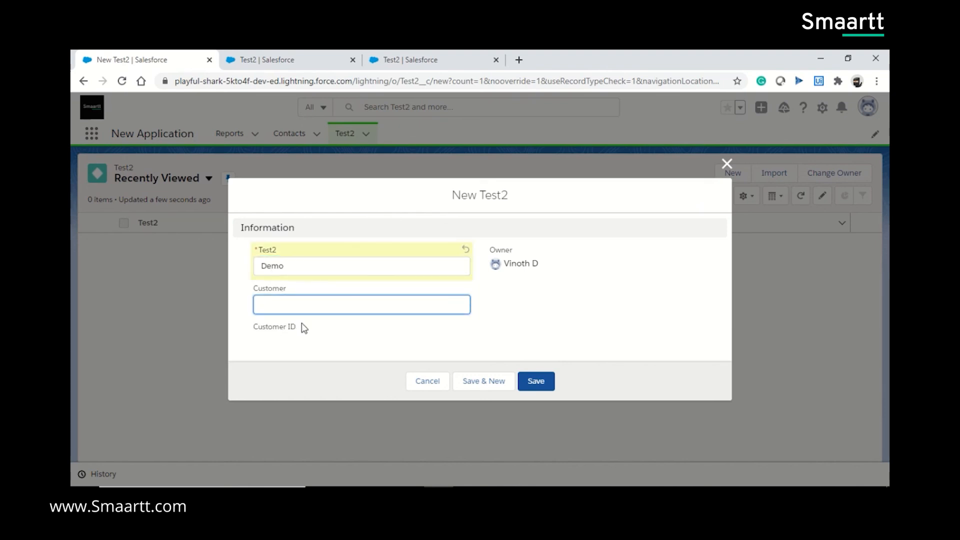
type("Test")
left_click(534, 383)
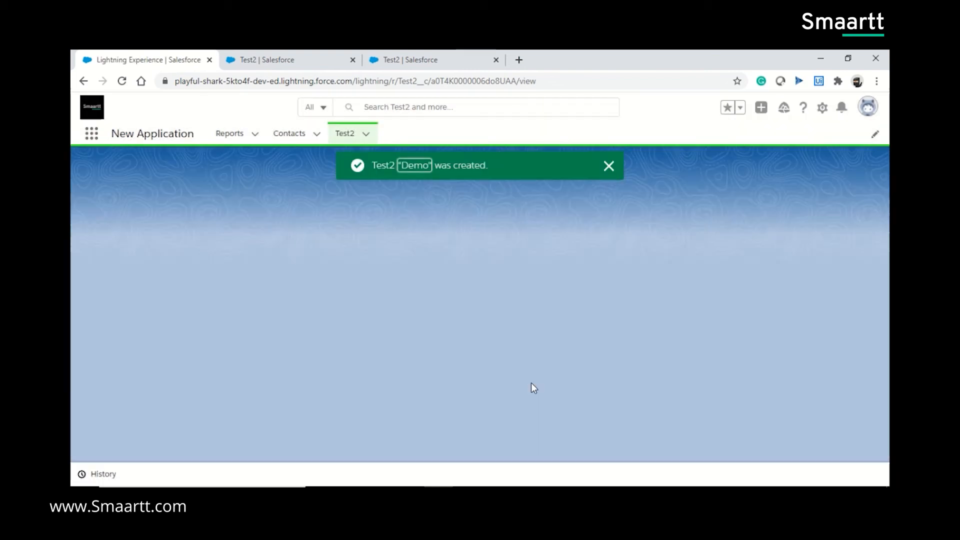